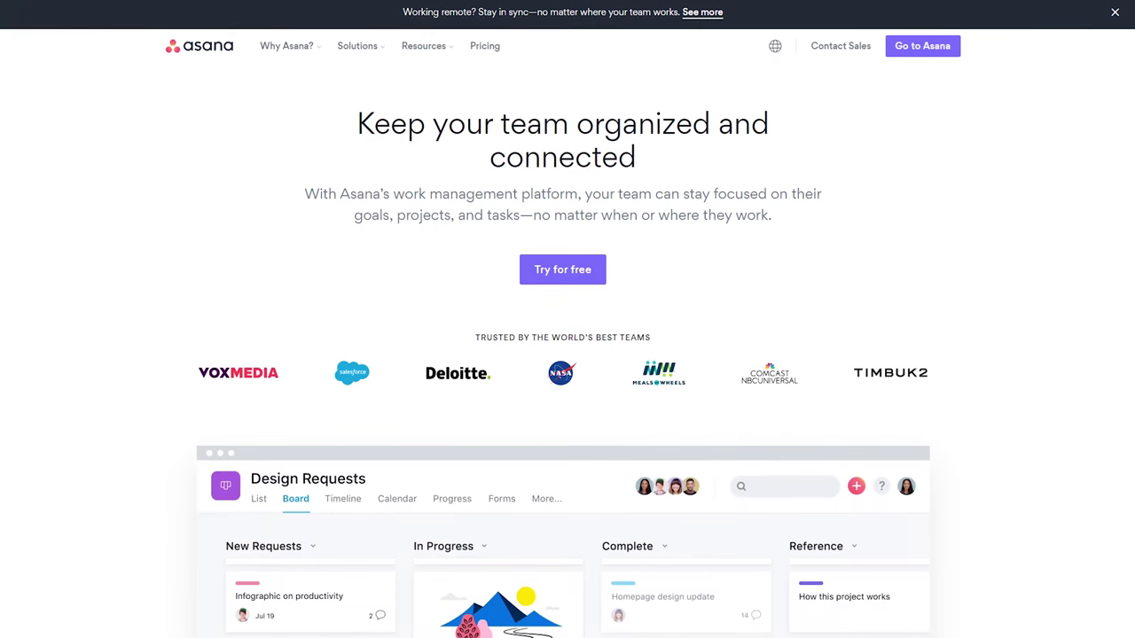
# - Scroll the asana.com homepage past Watch Asana in action, Introducing Automation and the G2 chart to the footer
pyautogui.scroll(-15, 567, 319)
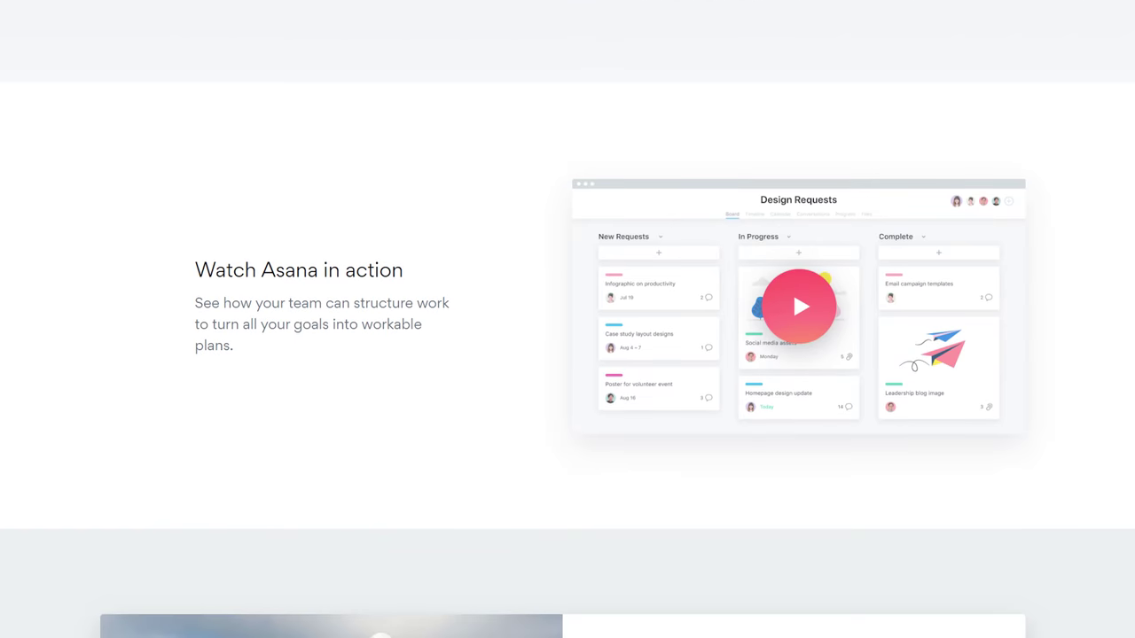
pyautogui.scroll(-12, 568, 319)
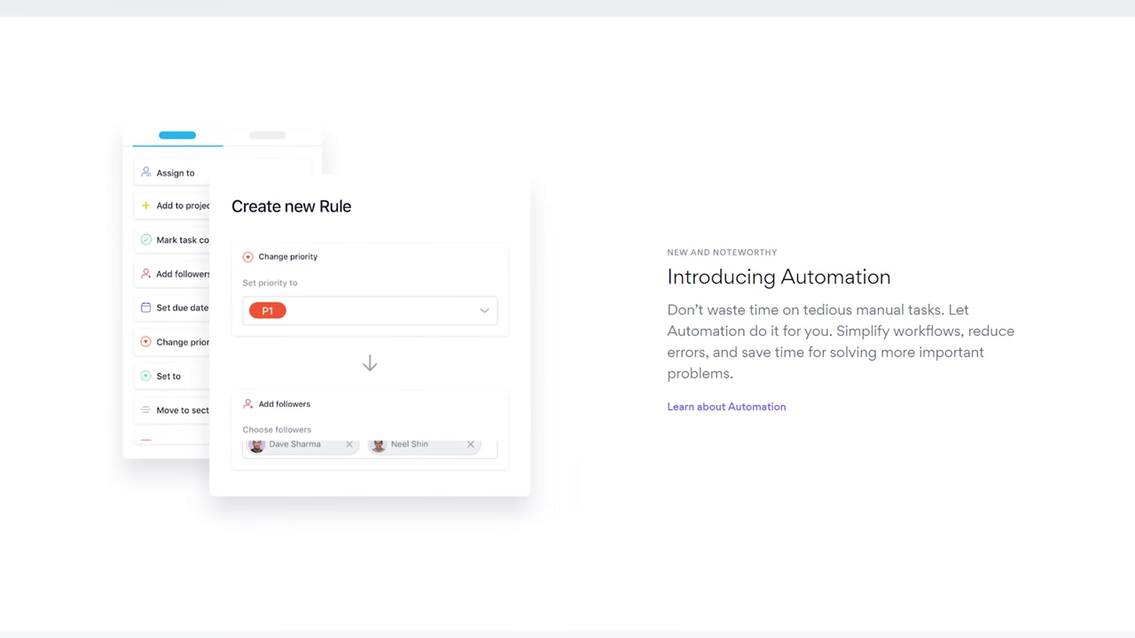
pyautogui.scroll(-6, 568, 319)
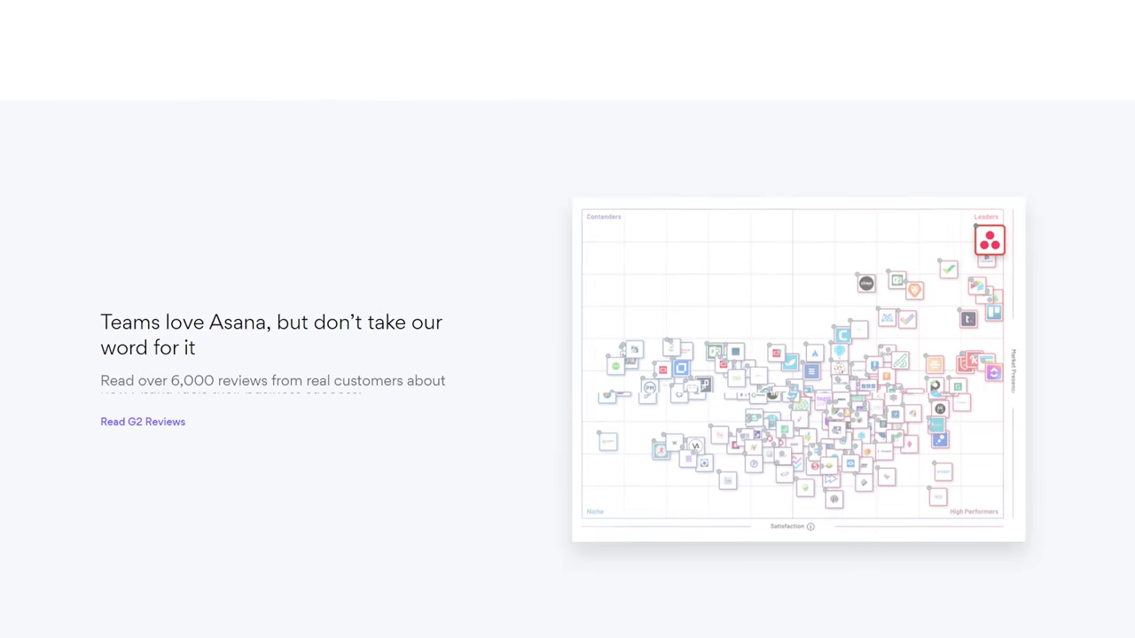
pyautogui.scroll(-8, 567, 320)
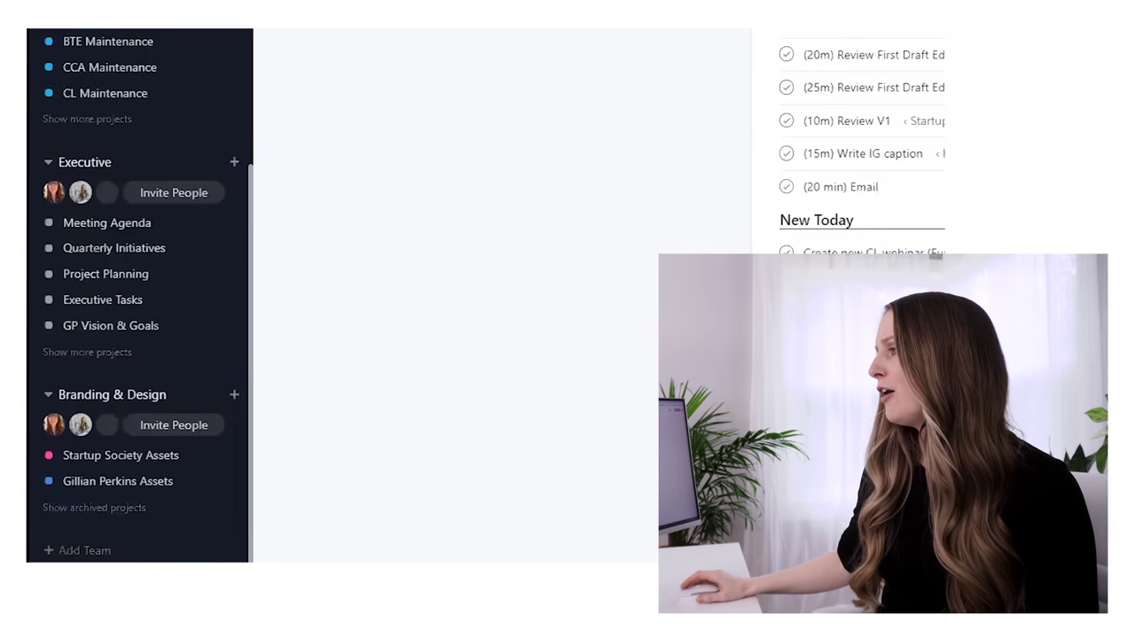
# - Open the Internal (Day-To-Day) project's task list
pyautogui.scroll(-3, 152, 56)
pyautogui.scroll(8, 156, 56)
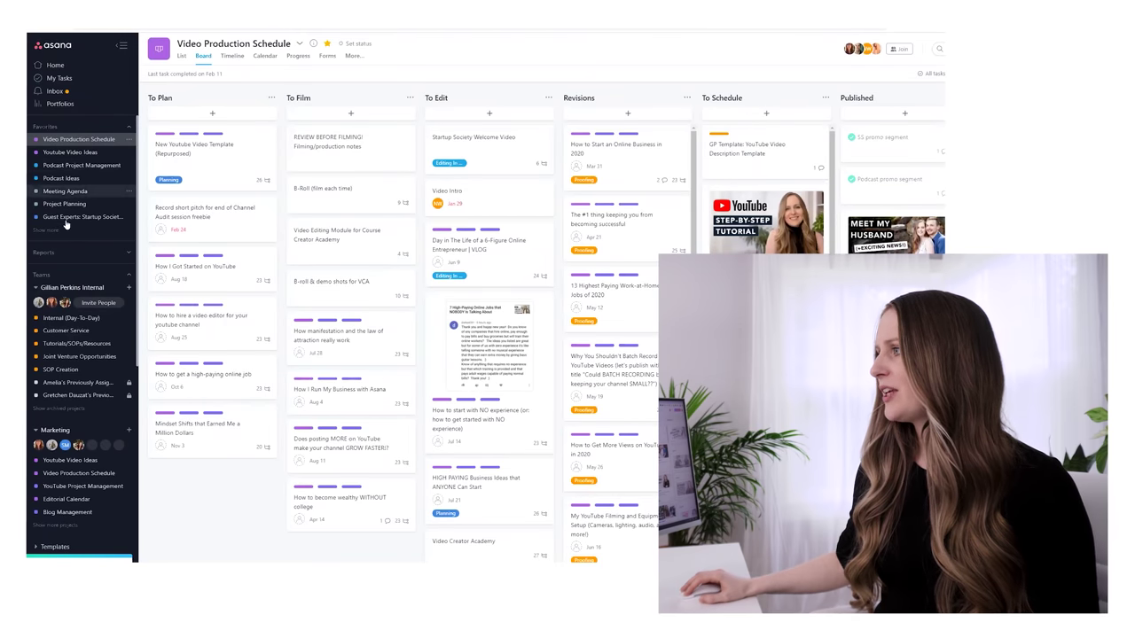
pyautogui.click(85, 320)
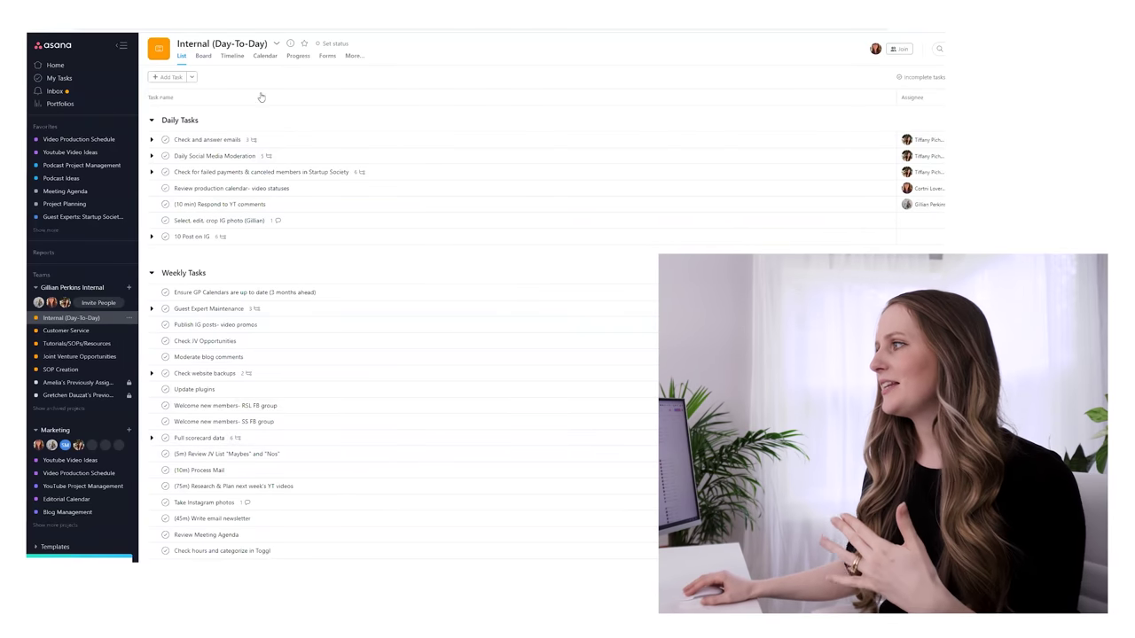
# - View the Video Production Schedule board, its March calendar and timeline, then My Tasks
pyautogui.click(62, 140)
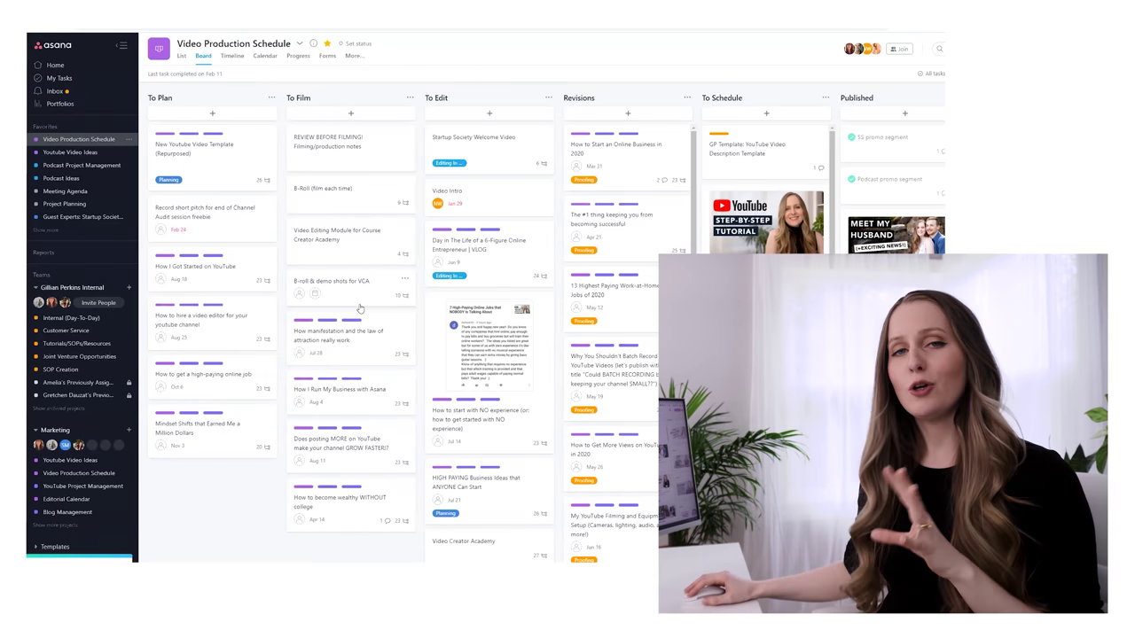
pyautogui.click(263, 61)
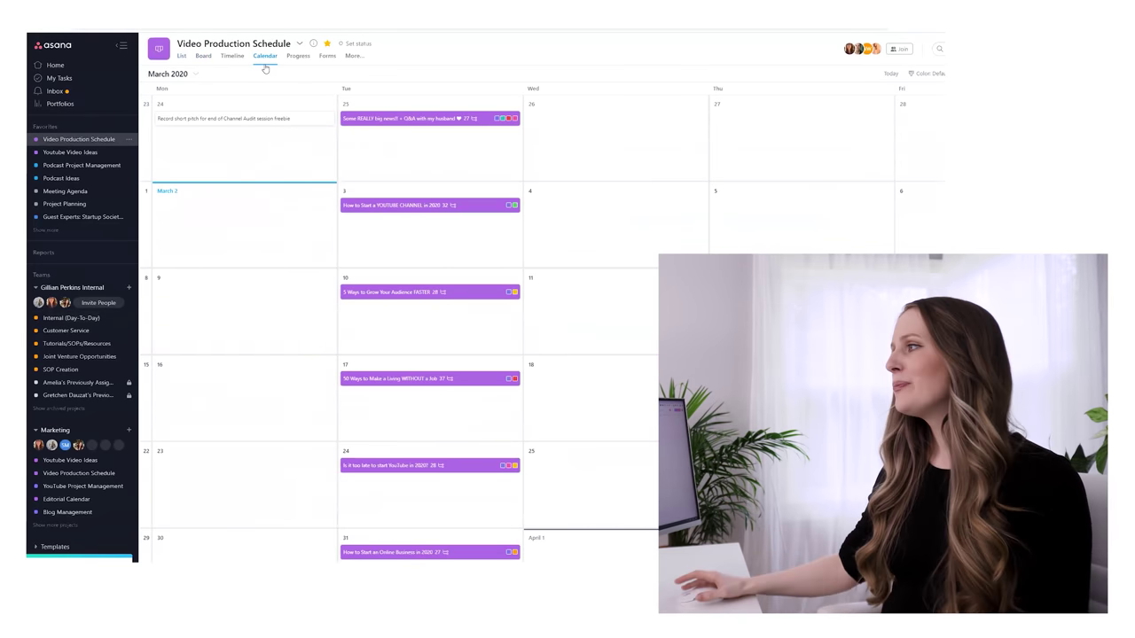
pyautogui.click(228, 60)
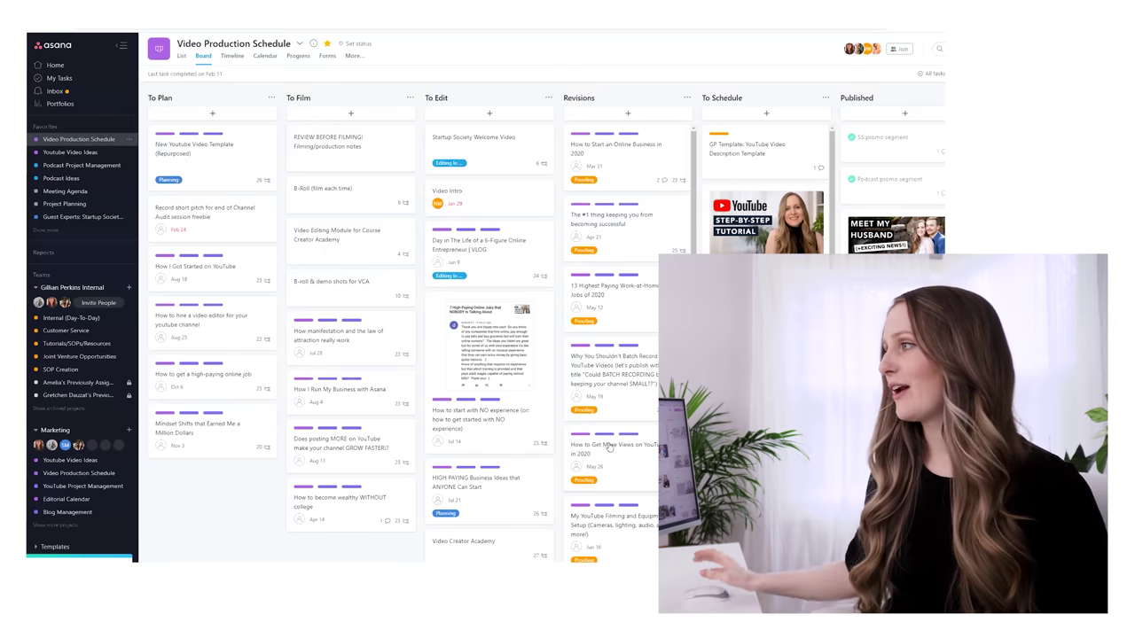
pyautogui.click(60, 79)
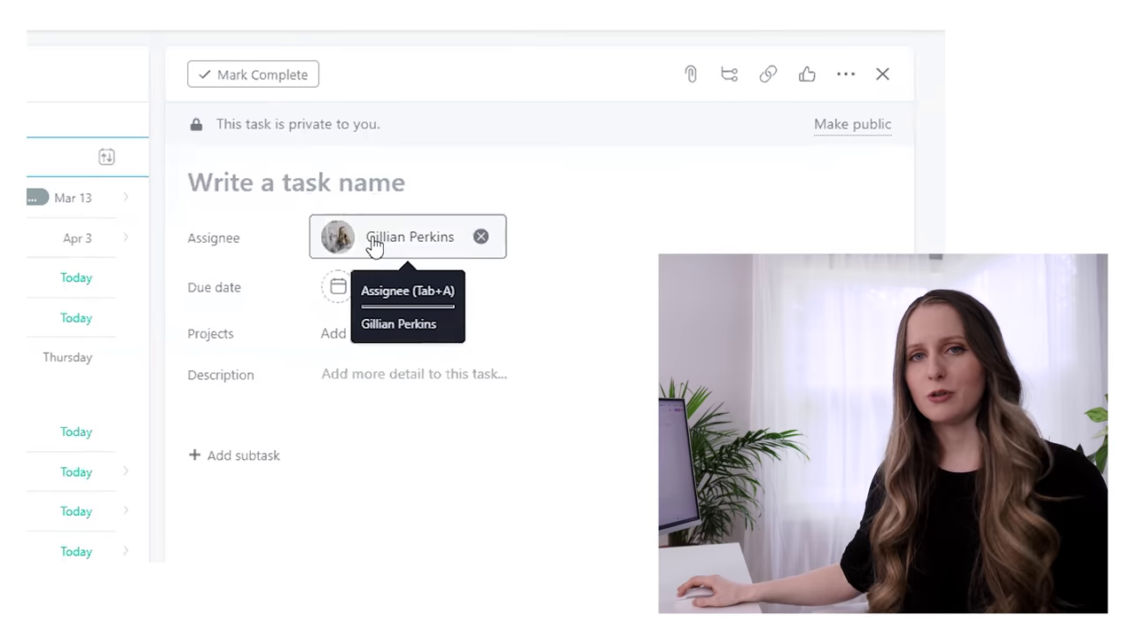
# - Set the new task's due date to Mar 9 and name it 'Film YouTube video'
pyautogui.click(350, 288)
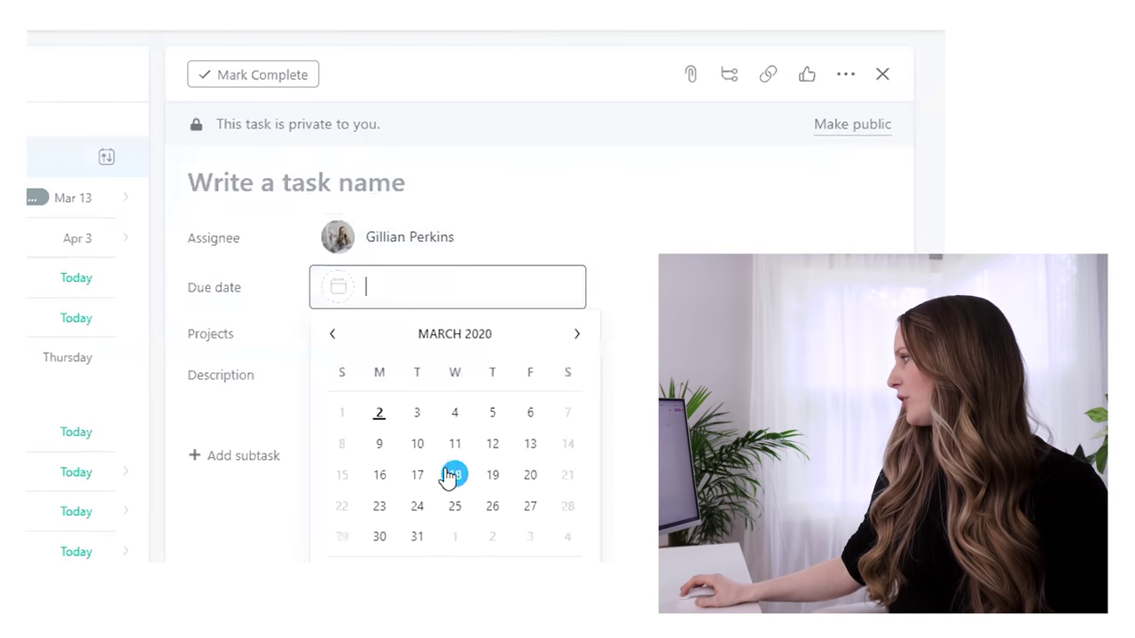
pyautogui.click(376, 446)
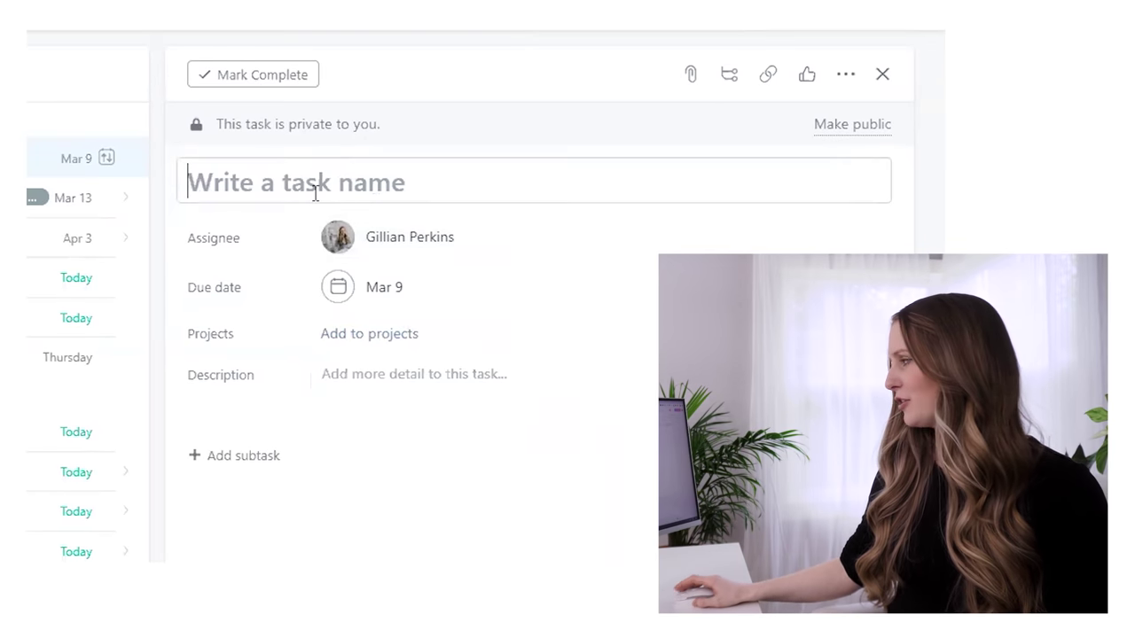
pyautogui.write('Film ')
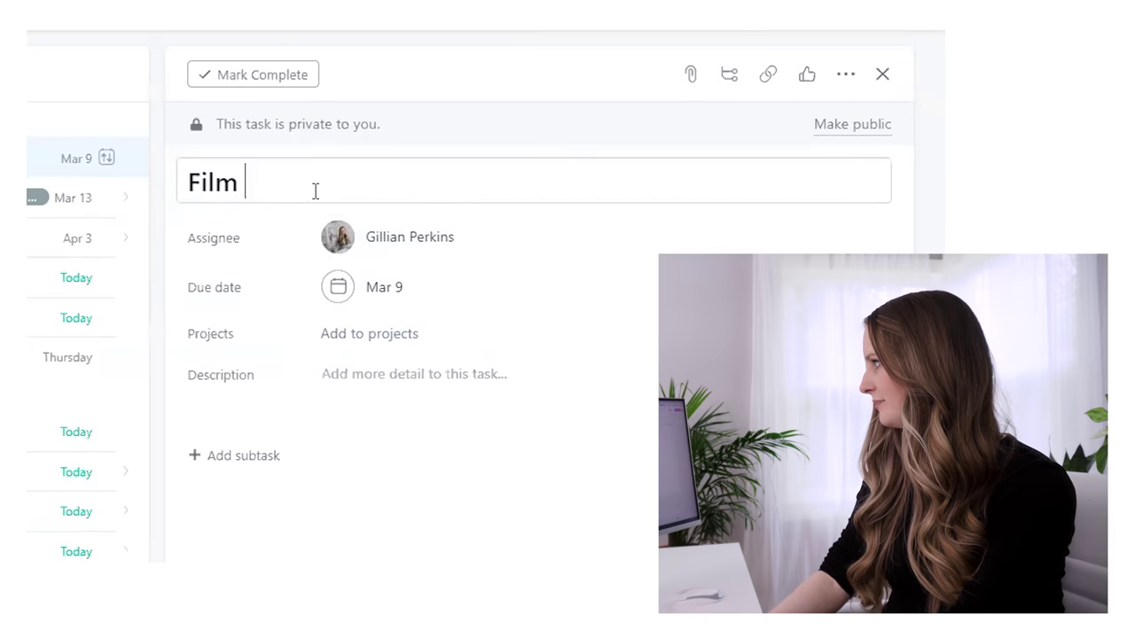
pyautogui.write('YouTube video')
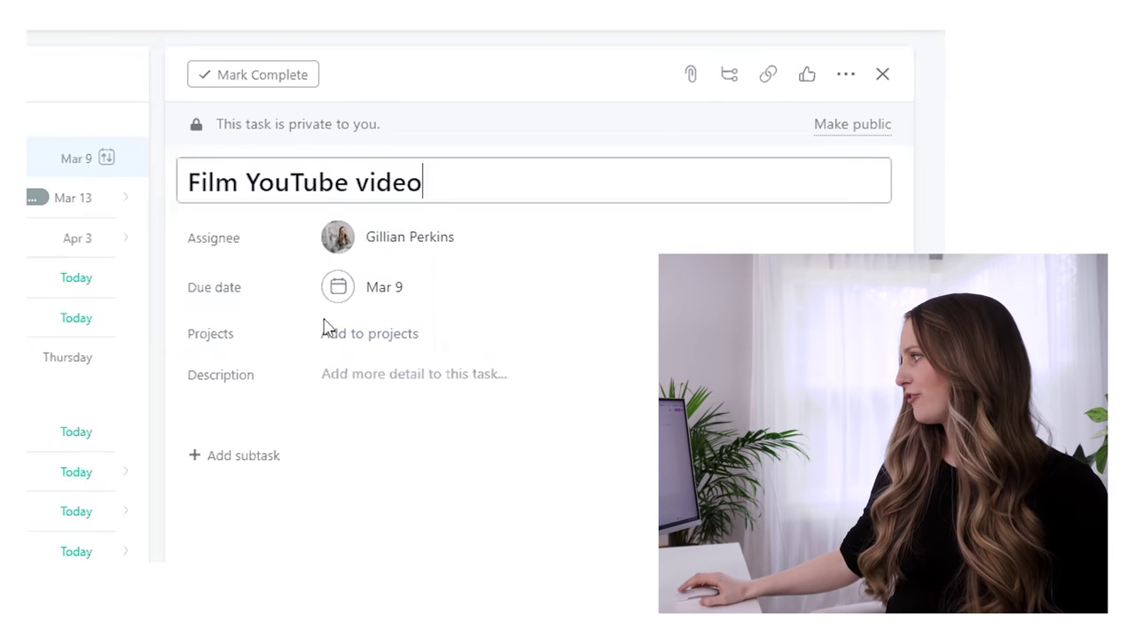
# - Start the task description and check the file attachment options before dismissing them
pyautogui.click(416, 391)
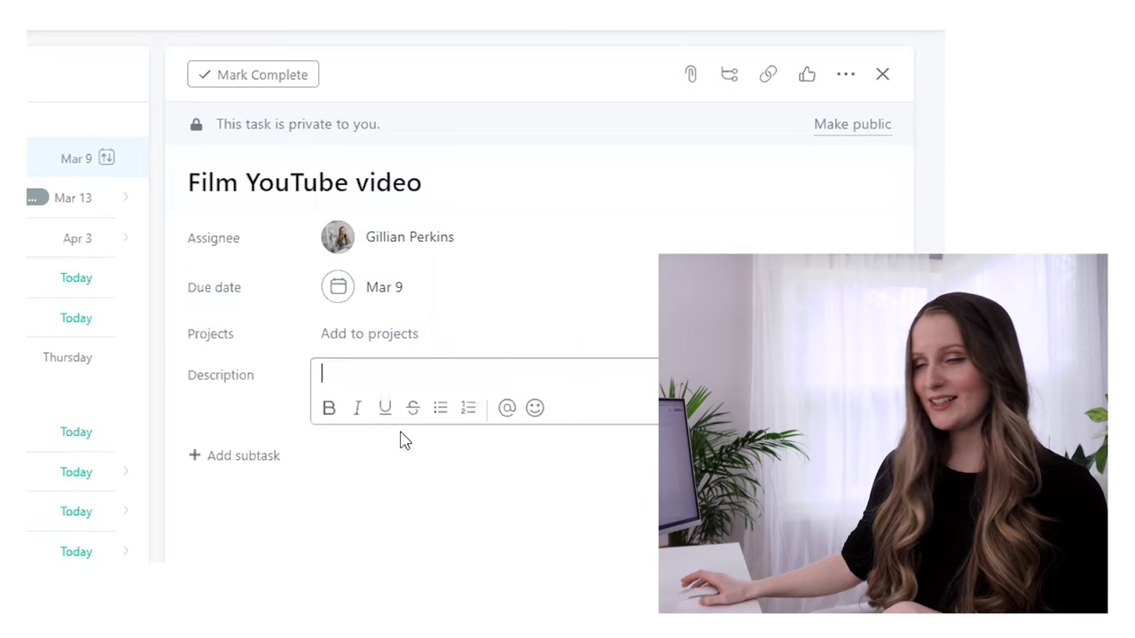
pyautogui.click(689, 80)
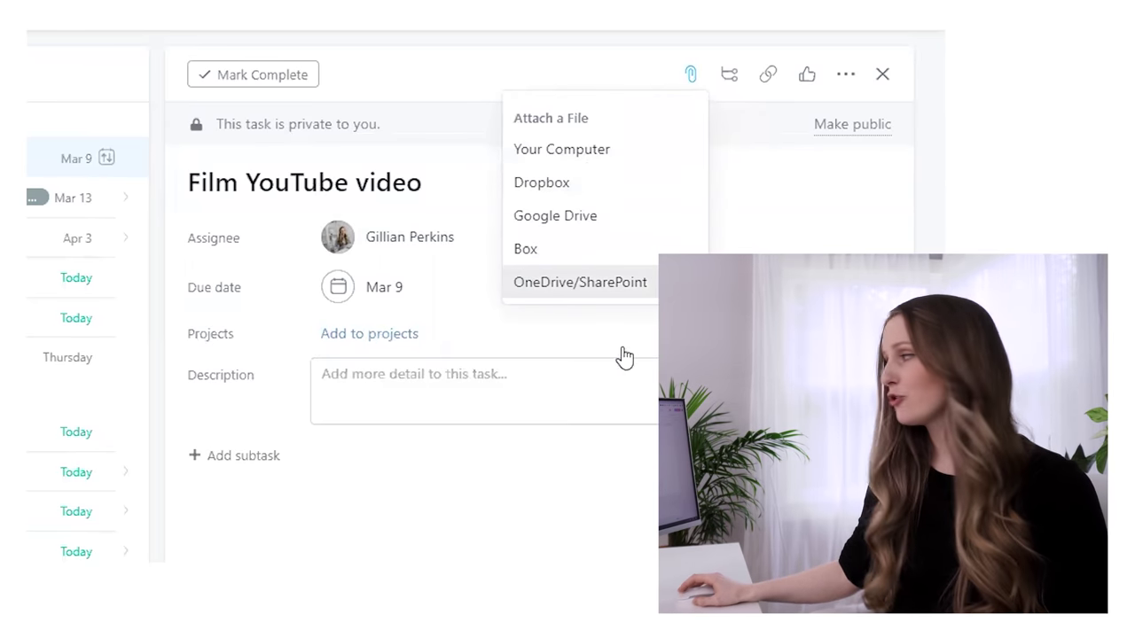
pyautogui.click(603, 549)
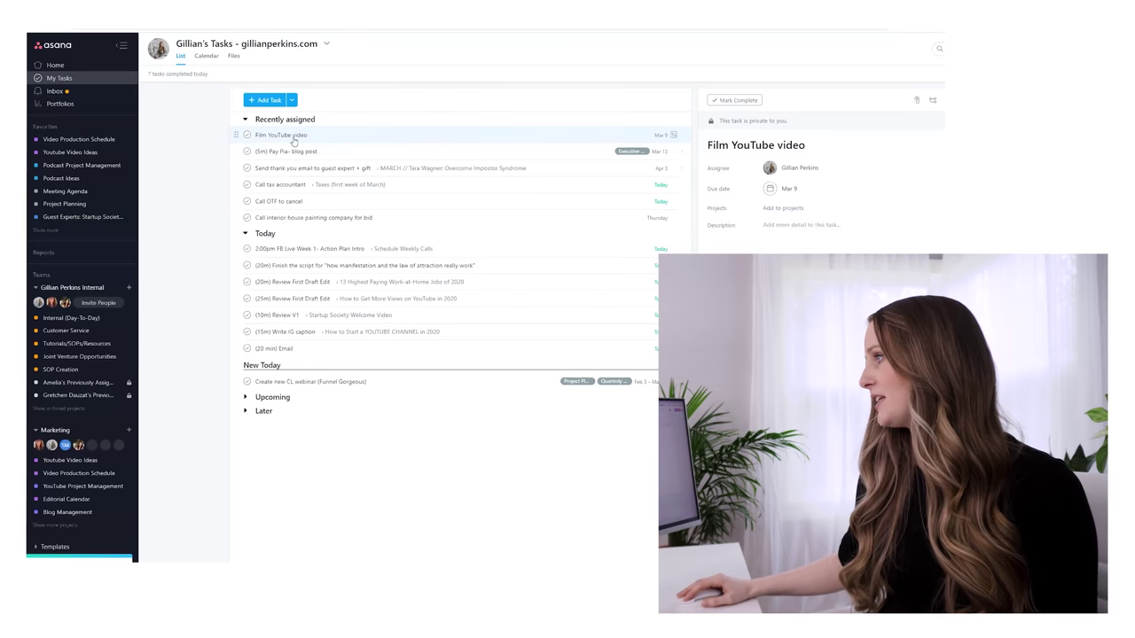
# - Mark Film YouTube video for Upcoming, then expand and collapse the Upcoming section to confirm
pyautogui.click(673, 137)
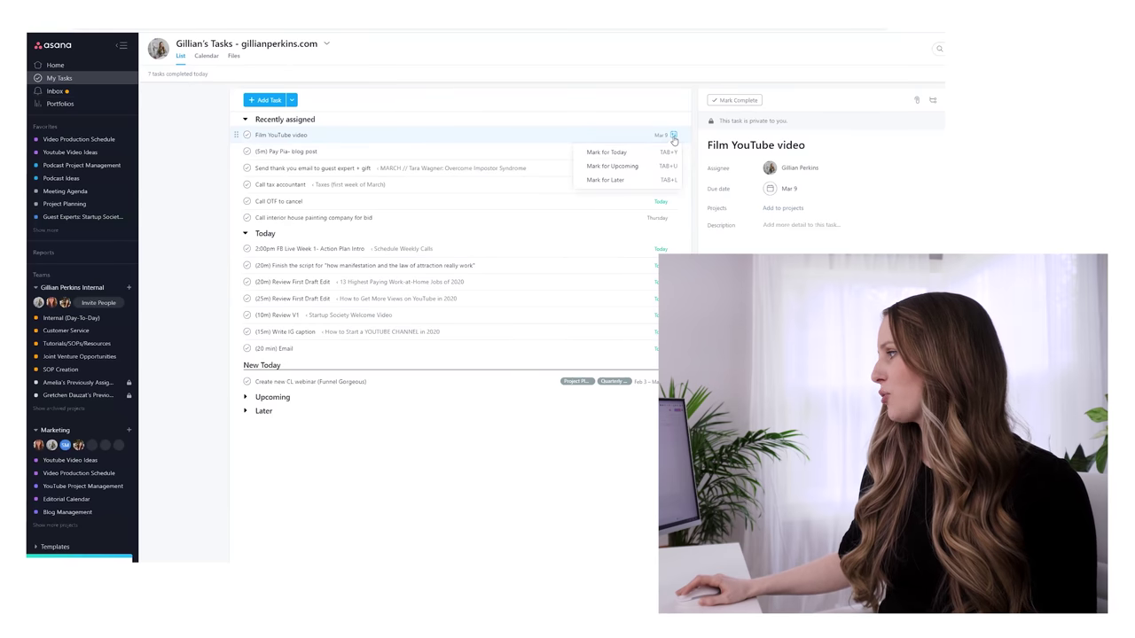
pyautogui.click(632, 165)
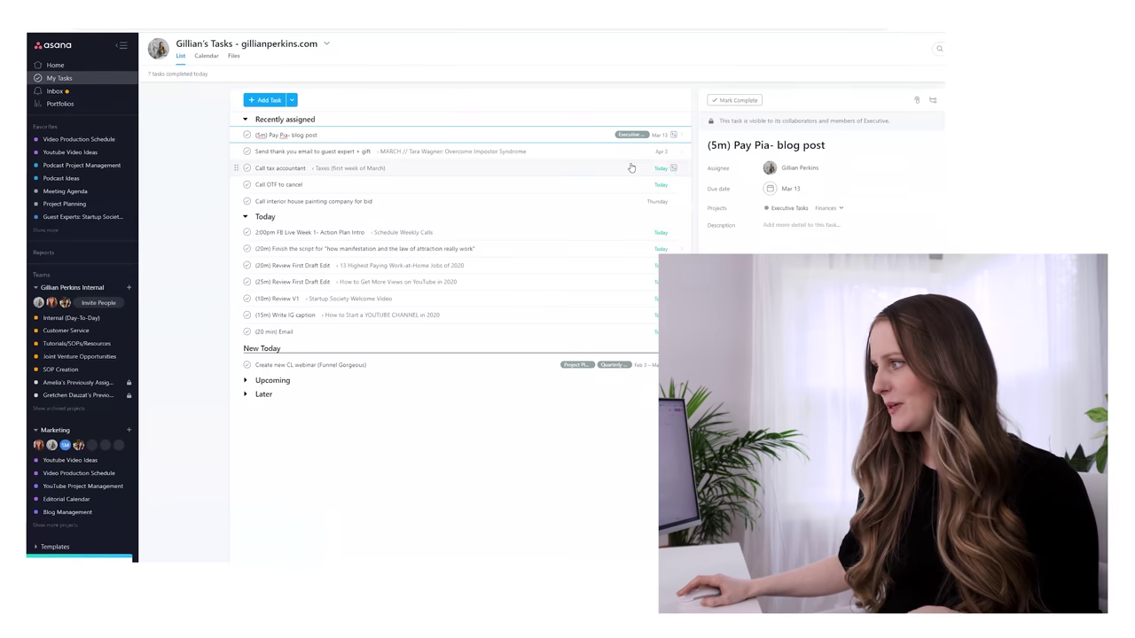
pyautogui.click(245, 380)
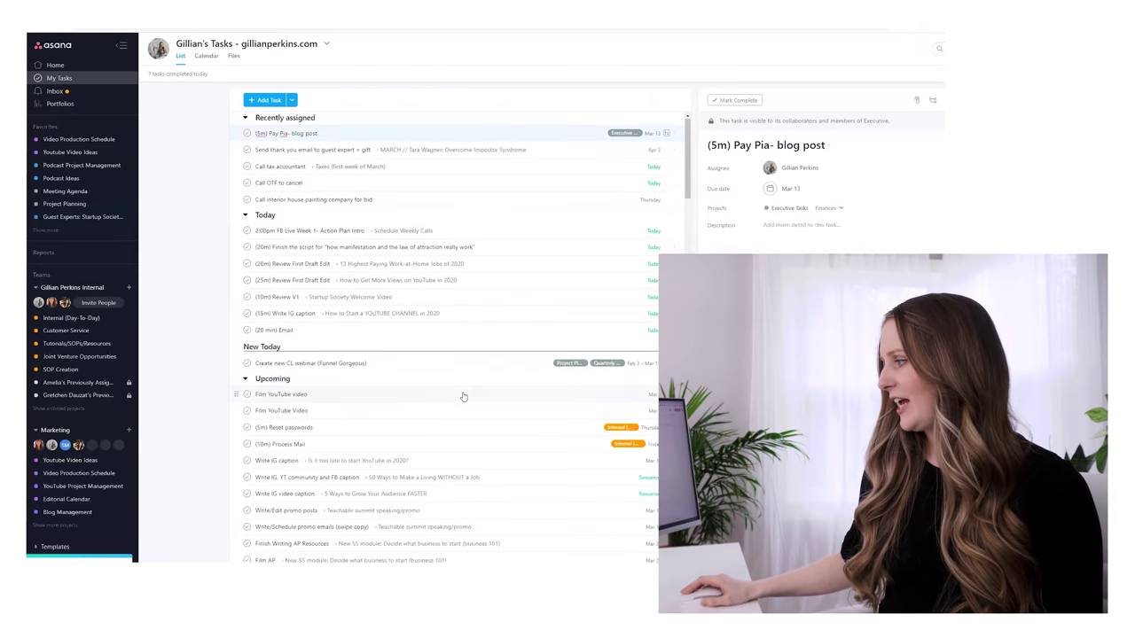
pyautogui.scroll(-3, 463, 396)
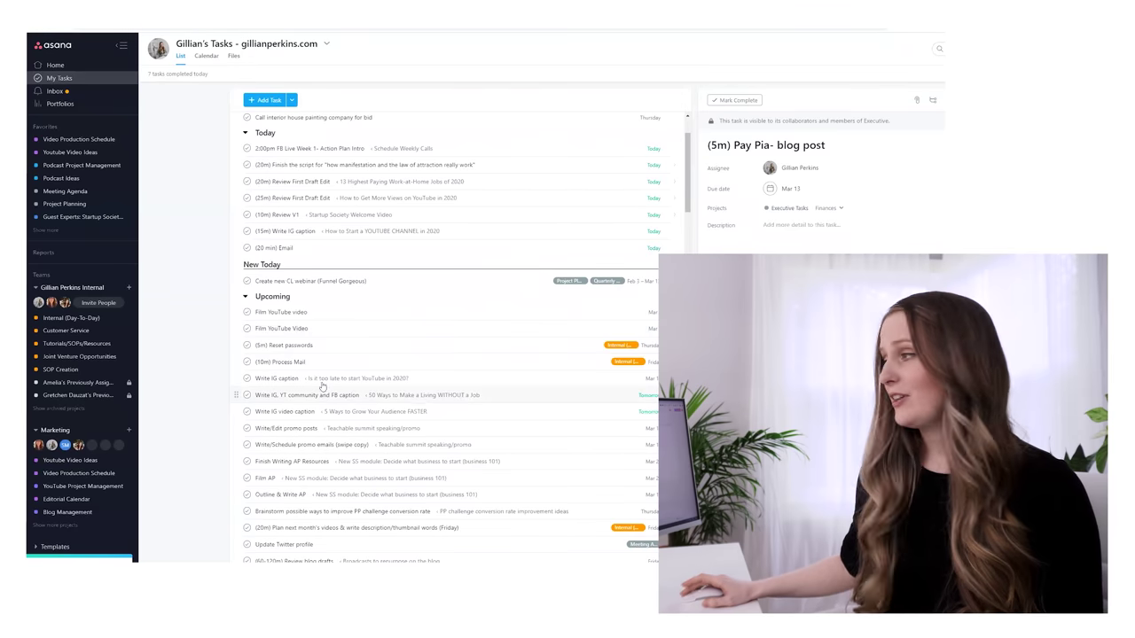
pyautogui.click(246, 298)
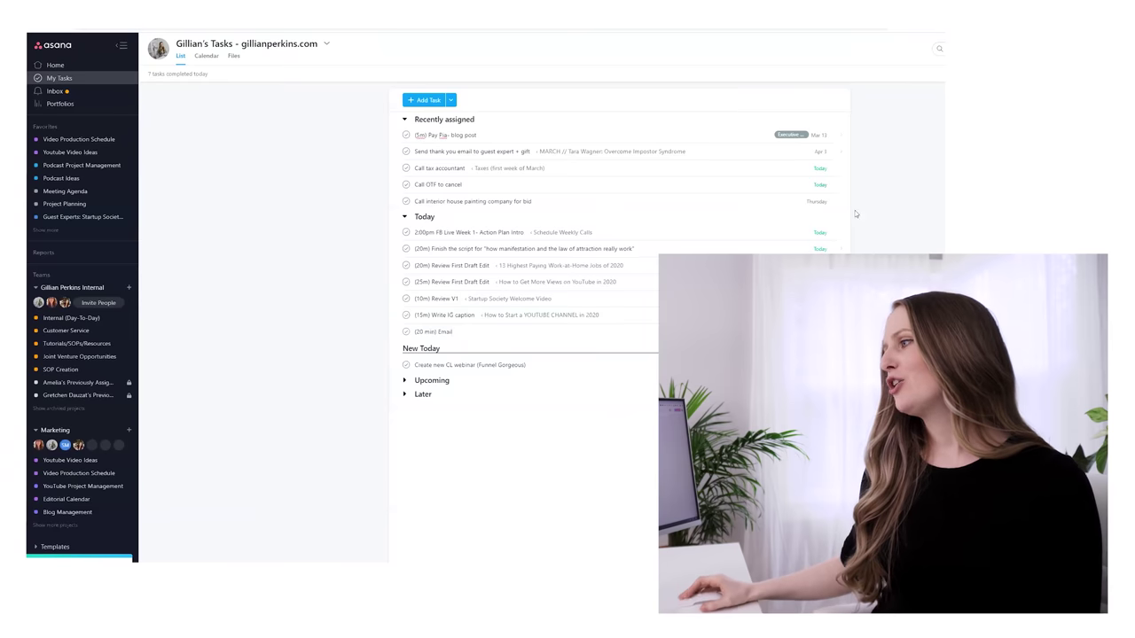
pyautogui.scroll(-3, 71, 236)
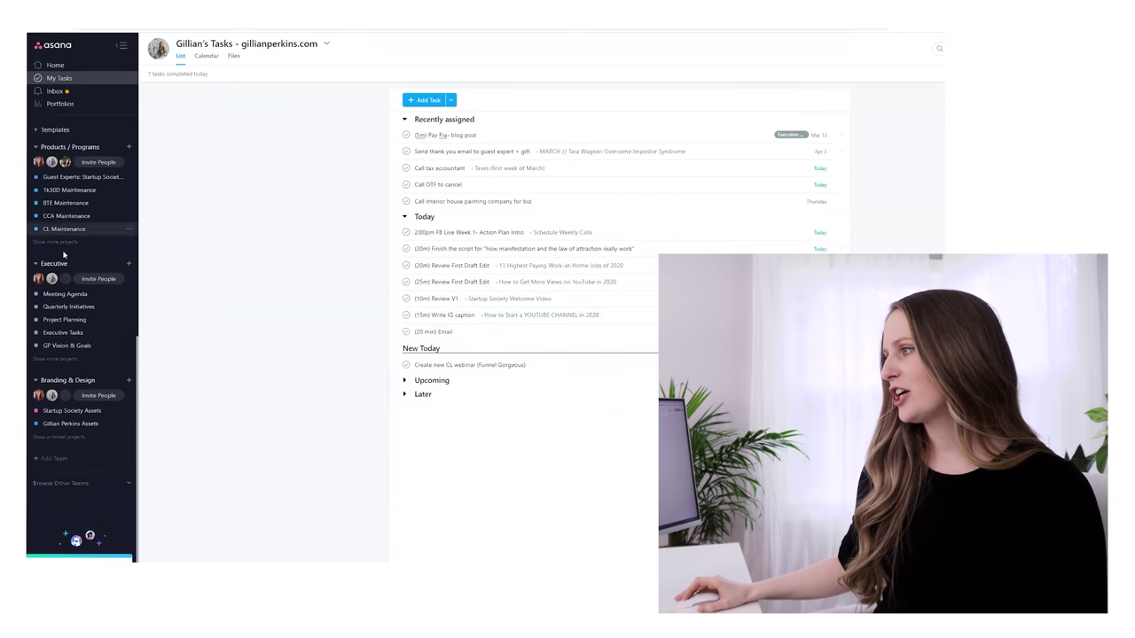
pyautogui.scroll(3, 71, 266)
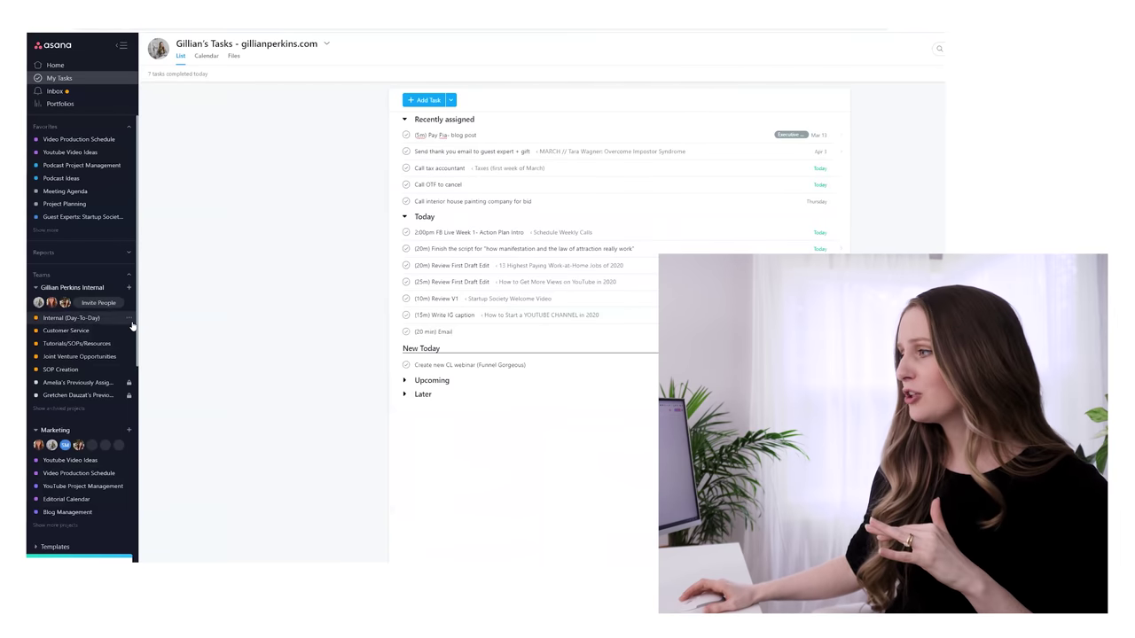
# - Go via Customer Service to the Internal (Day-To-Day) project's Daily and Weekly Tasks
pyautogui.click(71, 332)
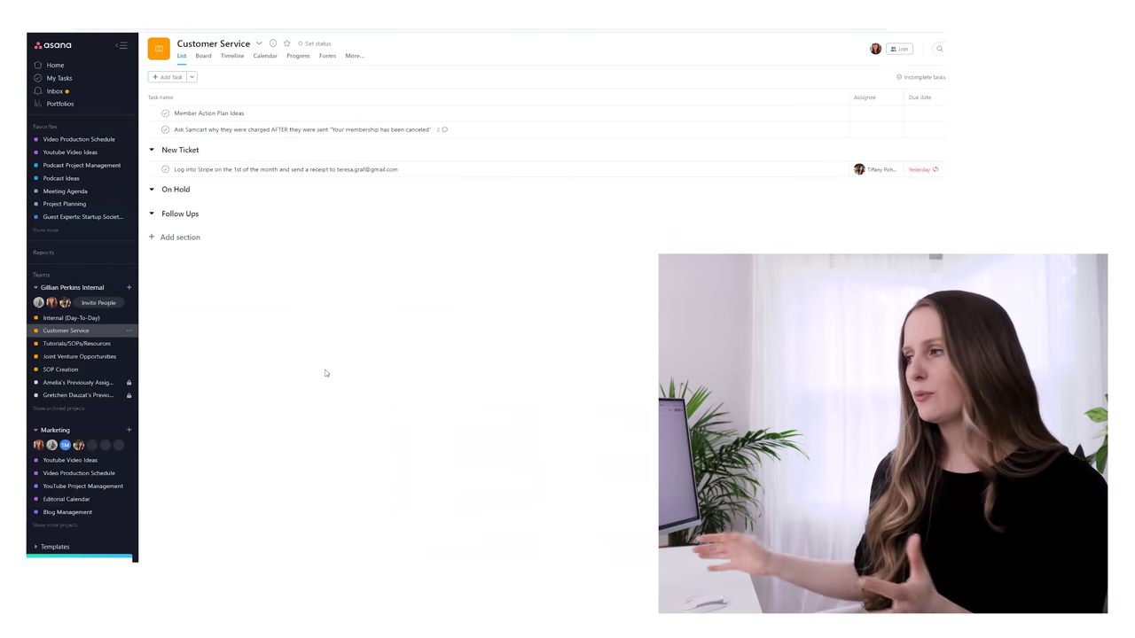
pyautogui.click(72, 318)
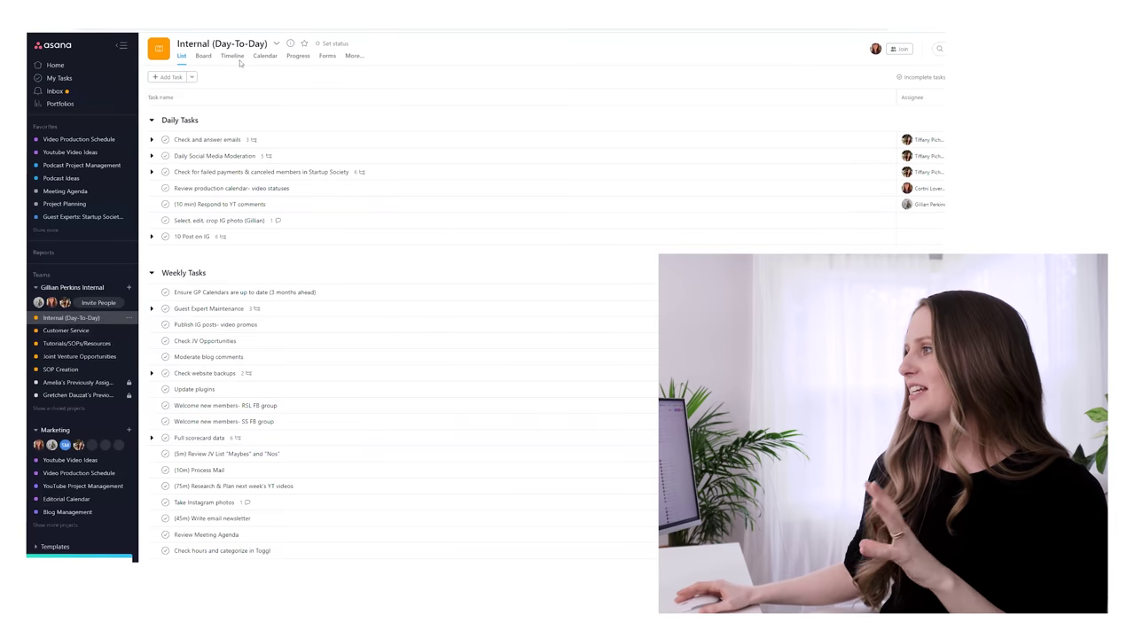
pyautogui.scroll(-10, 319, 263)
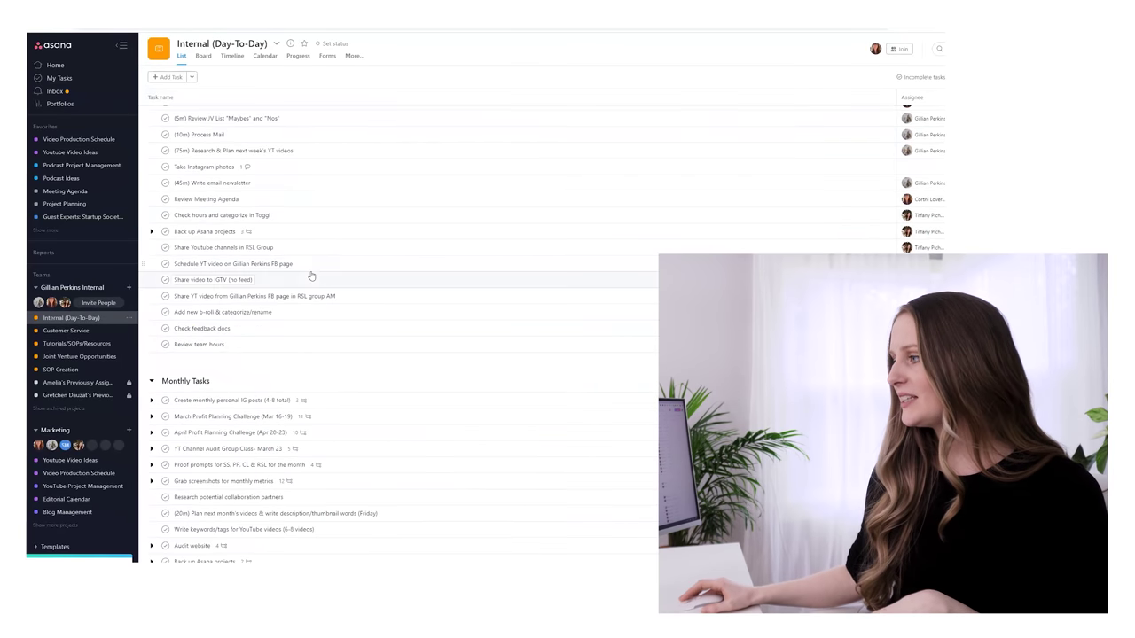
pyautogui.scroll(-5, 324, 265)
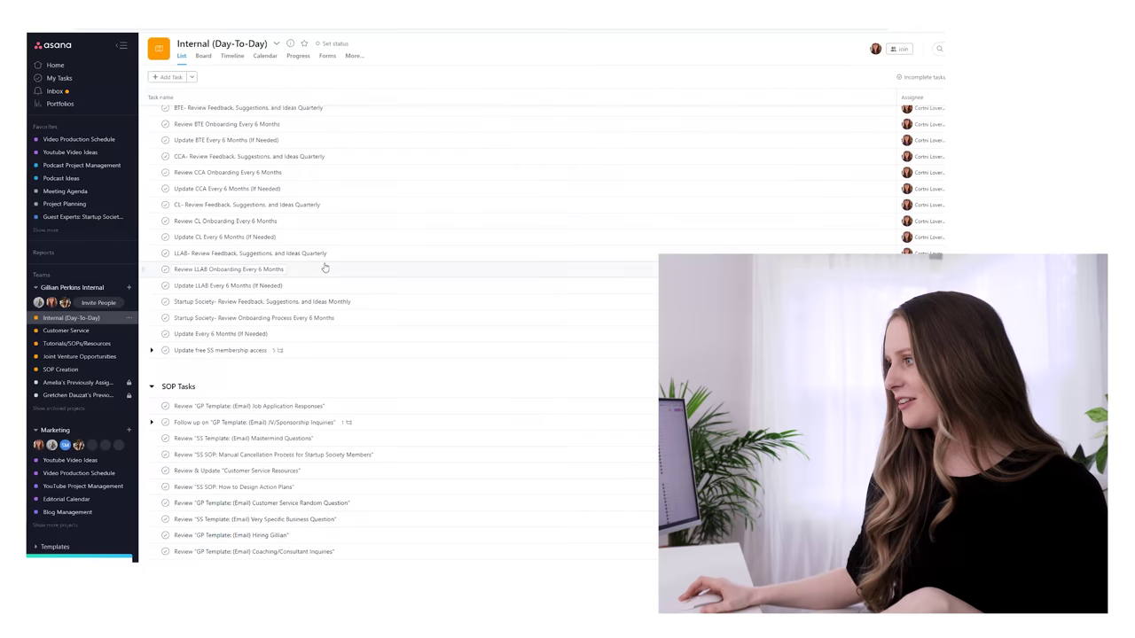
pyautogui.scroll(12, 326, 269)
pyautogui.scroll(3, 328, 273)
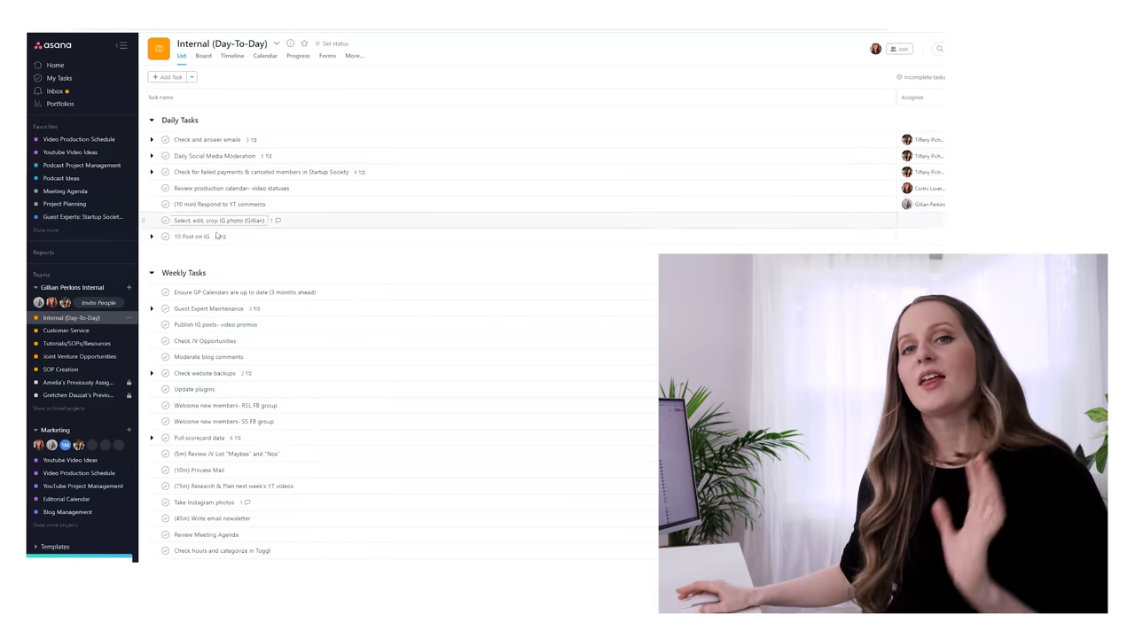
pyautogui.scroll(-3, 30, 350)
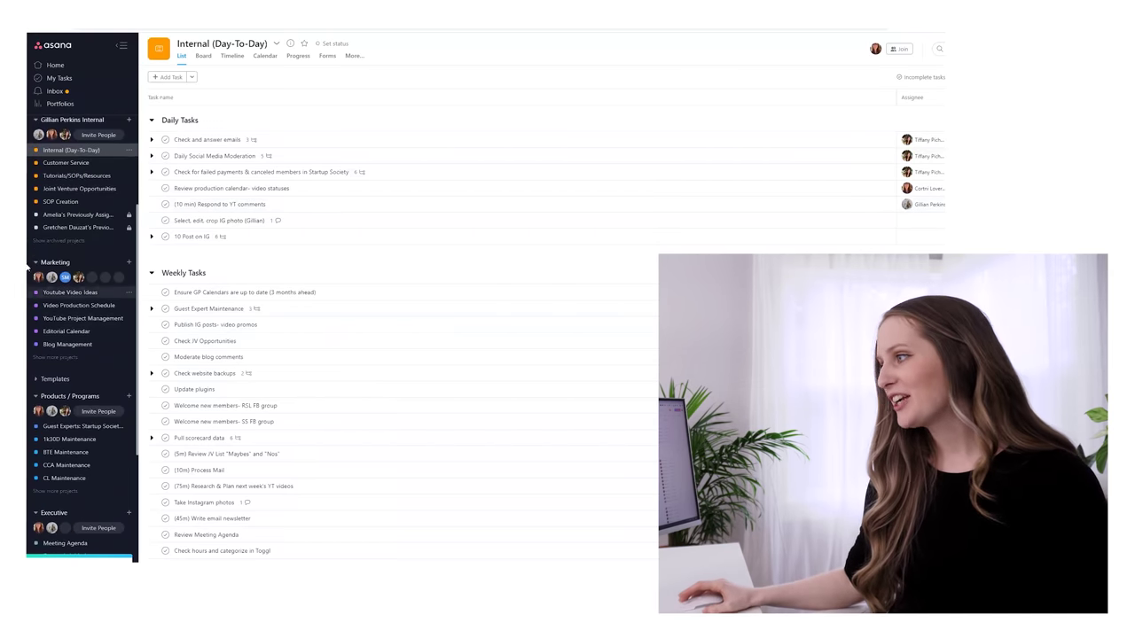
# - Visit Youtube Video Ideas, Video Production Schedule and Editorial Calendar, ending on the Blog Management board
pyautogui.click(87, 296)
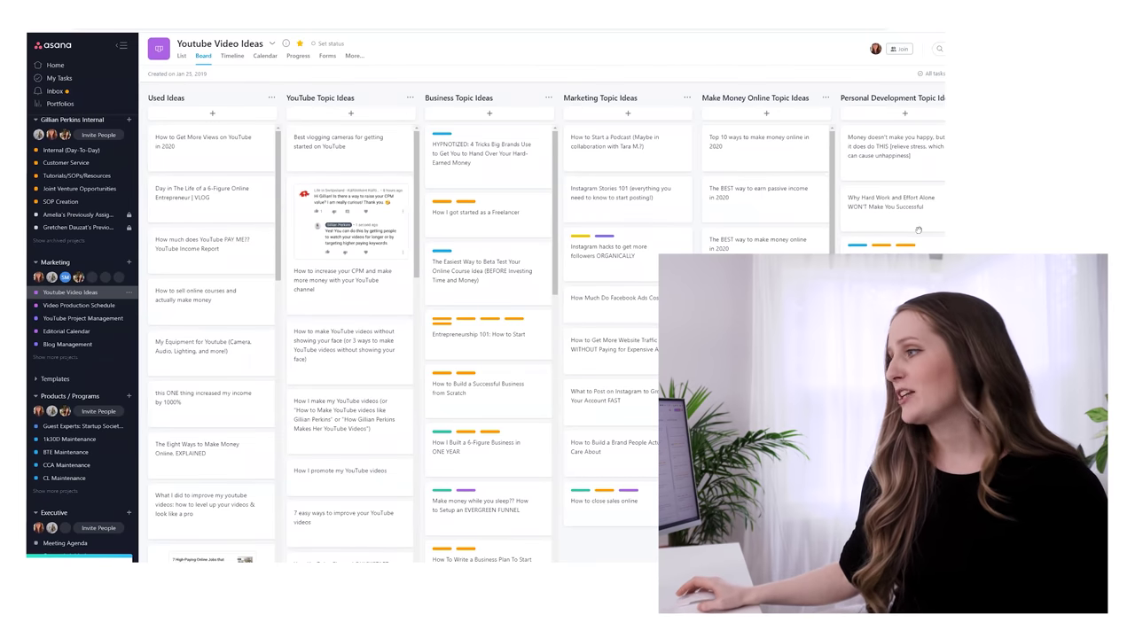
pyautogui.click(80, 306)
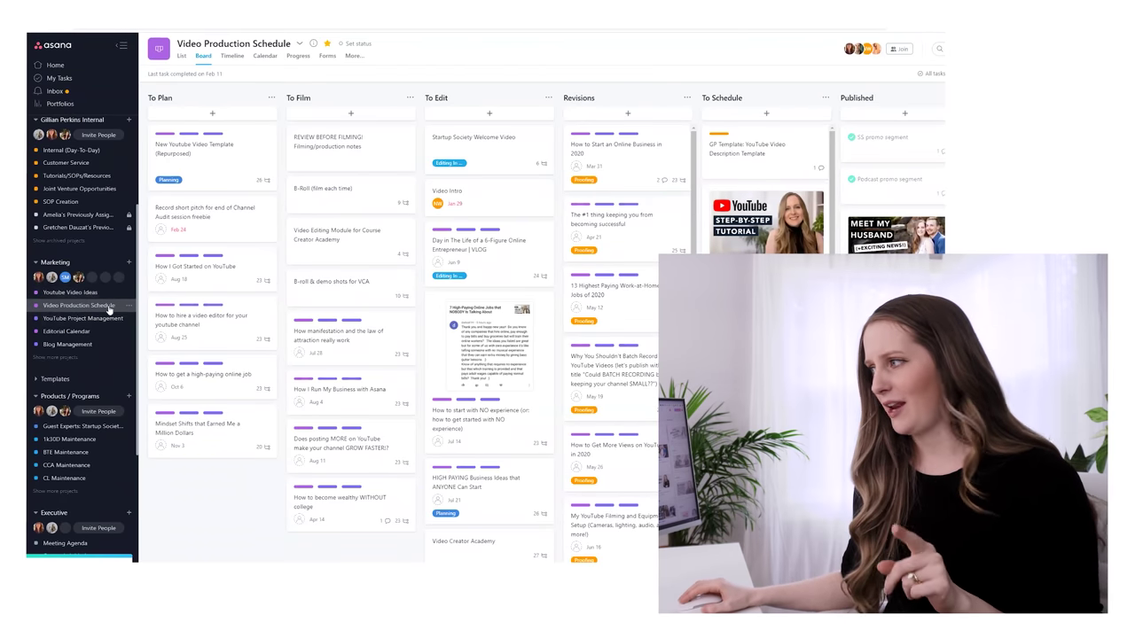
pyautogui.scroll(-3, 109, 309)
pyautogui.scroll(3, 113, 352)
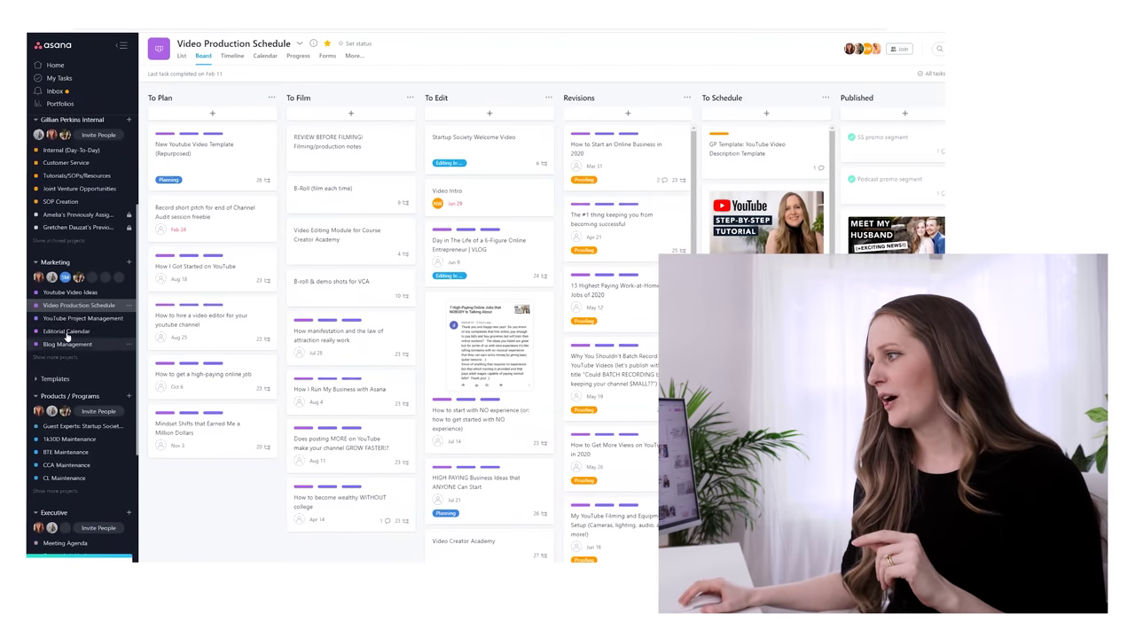
pyautogui.click(78, 332)
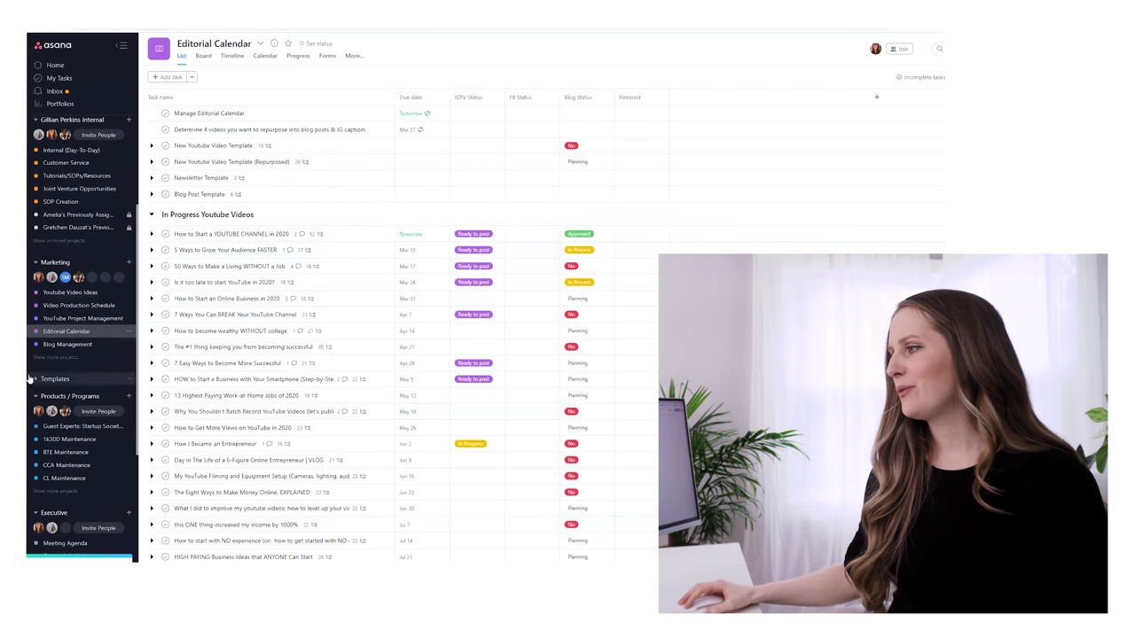
pyautogui.click(67, 344)
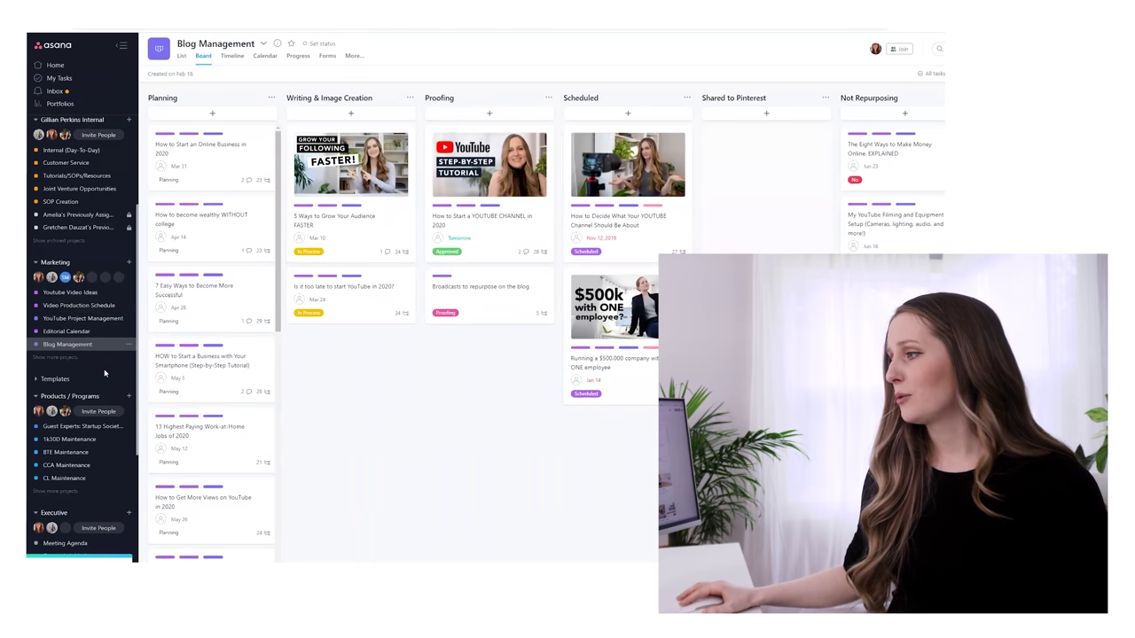
pyautogui.scroll(-3, 104, 373)
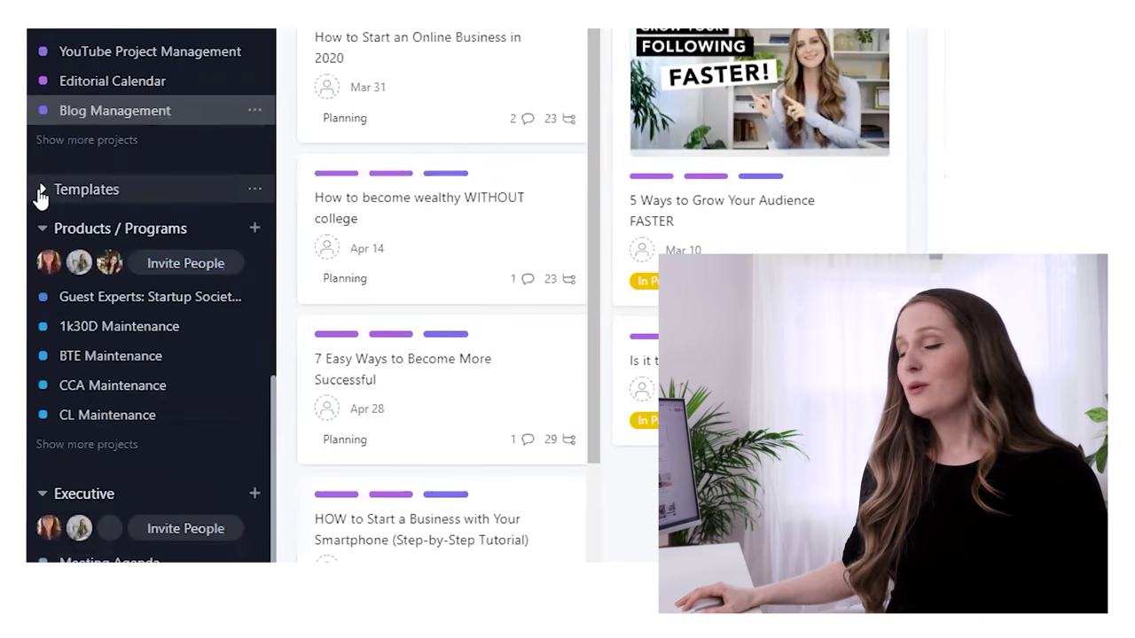
pyautogui.click(41, 191)
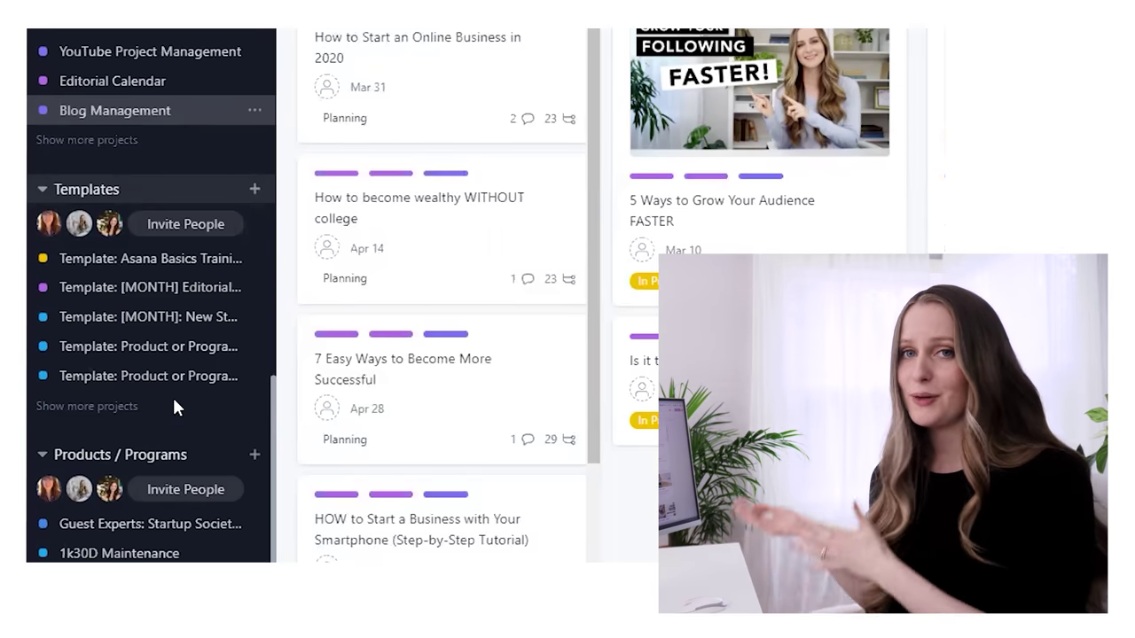
pyautogui.click(42, 190)
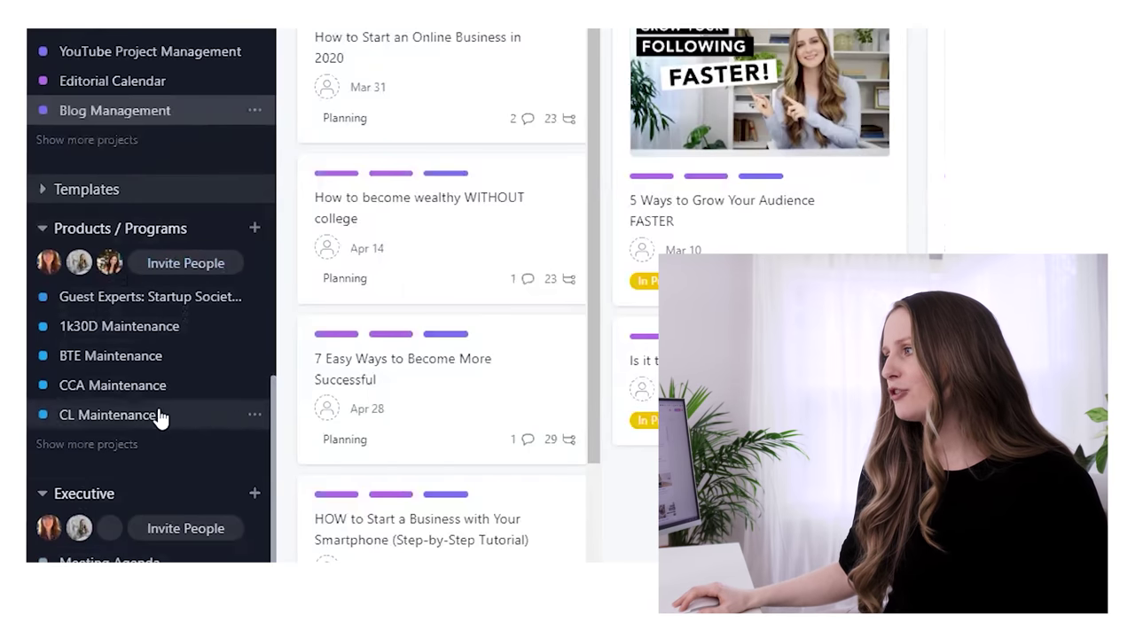
# - Stop at the Guest Experts: Startup Society Action Plans board, then open the Executive team page
pyautogui.click(173, 302)
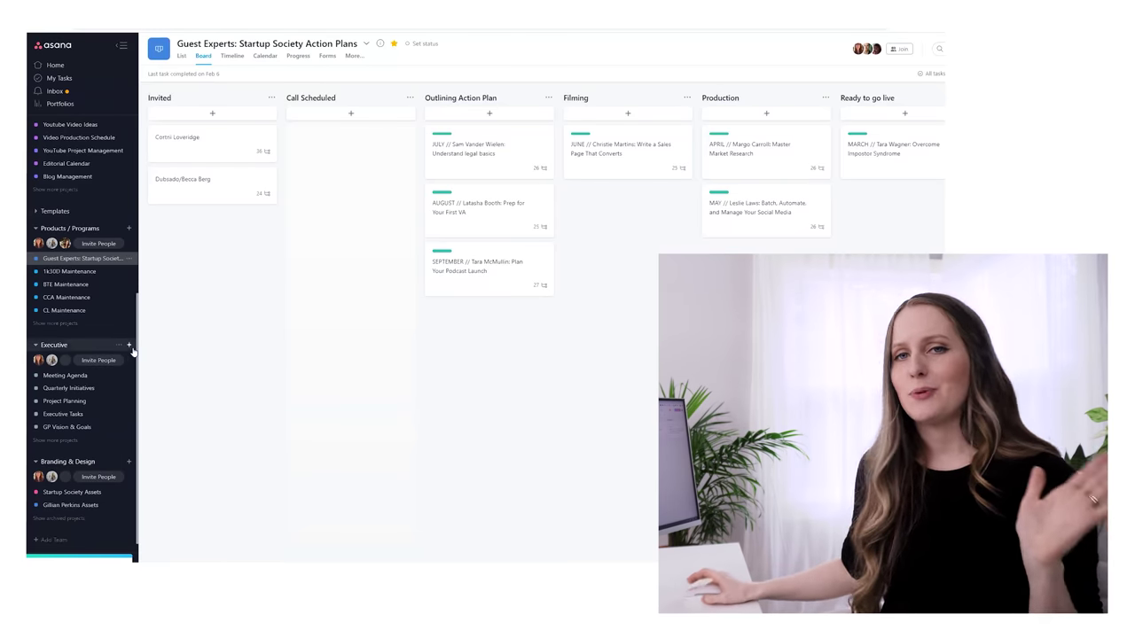
pyautogui.scroll(-2, 96, 351)
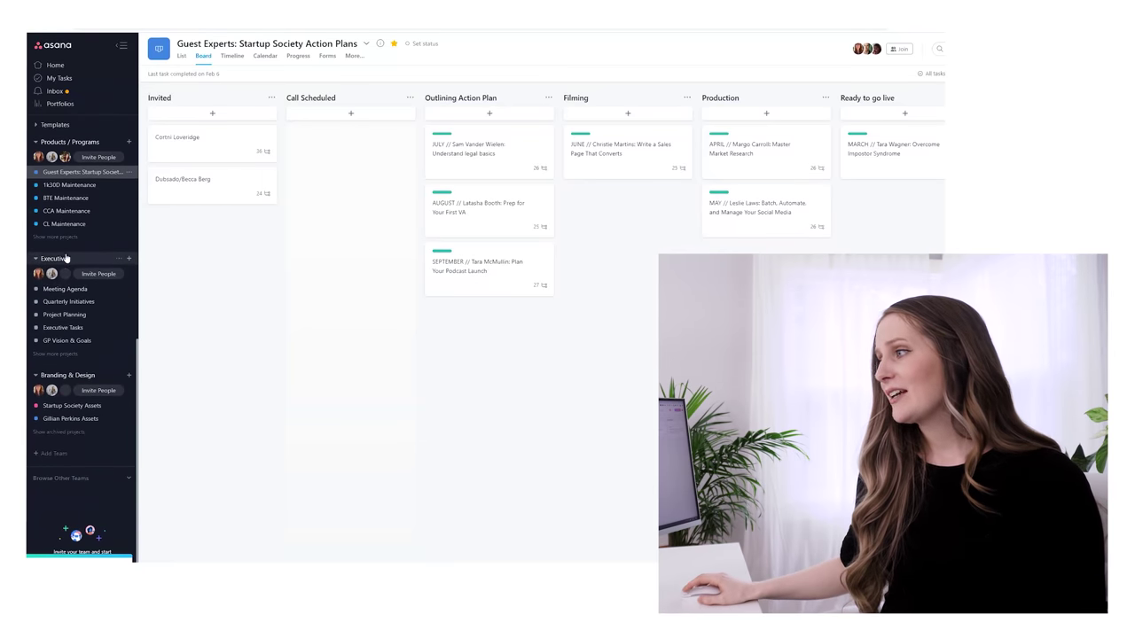
pyautogui.click(62, 258)
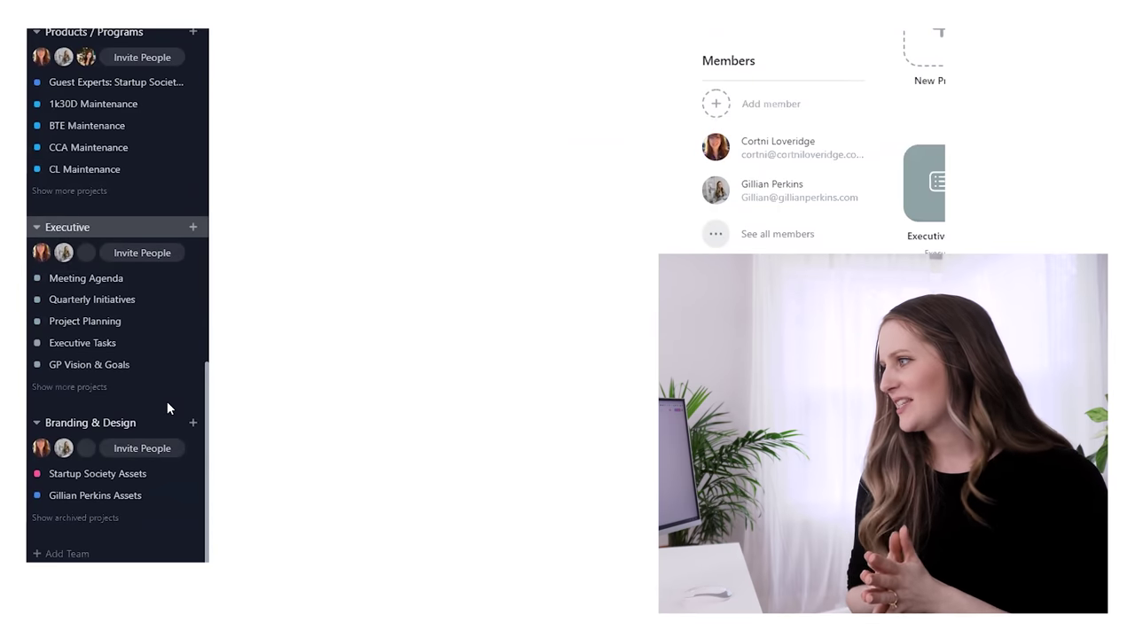
# - Open the Meeting Agenda project, then move on to the Quarterly Initiatives board
pyautogui.click(93, 282)
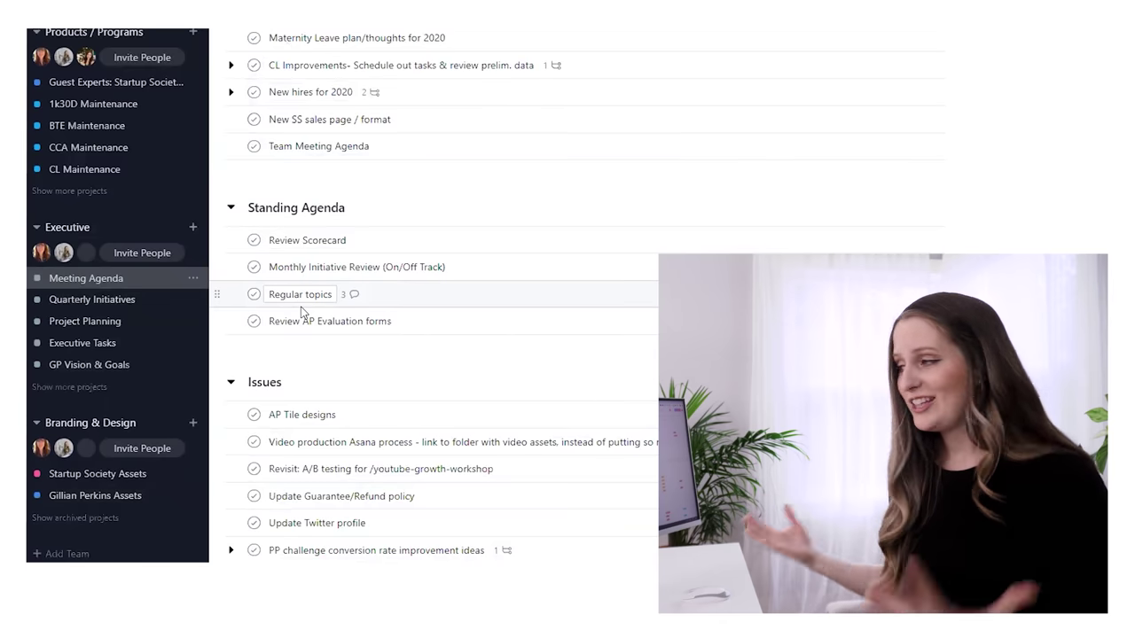
pyautogui.click(62, 302)
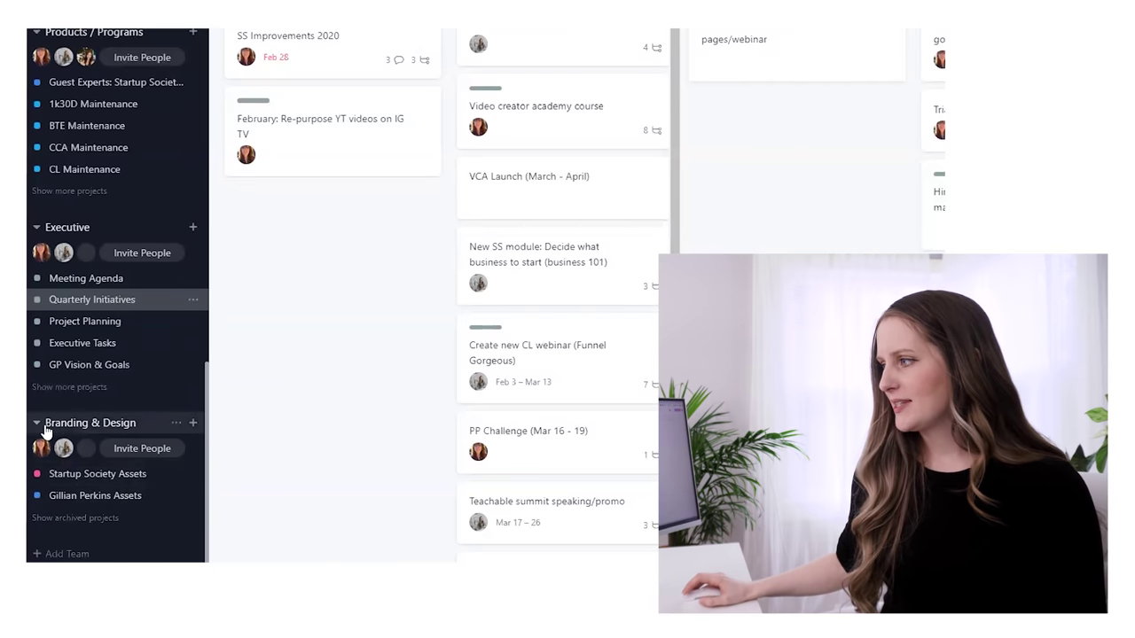
# - Scroll back up from the Quarterly Initiatives board's cards
pyautogui.scroll(2, 47, 430)
# - Return to the Video Production Schedule board under Marketing
pyautogui.scroll(5, 119, 377)
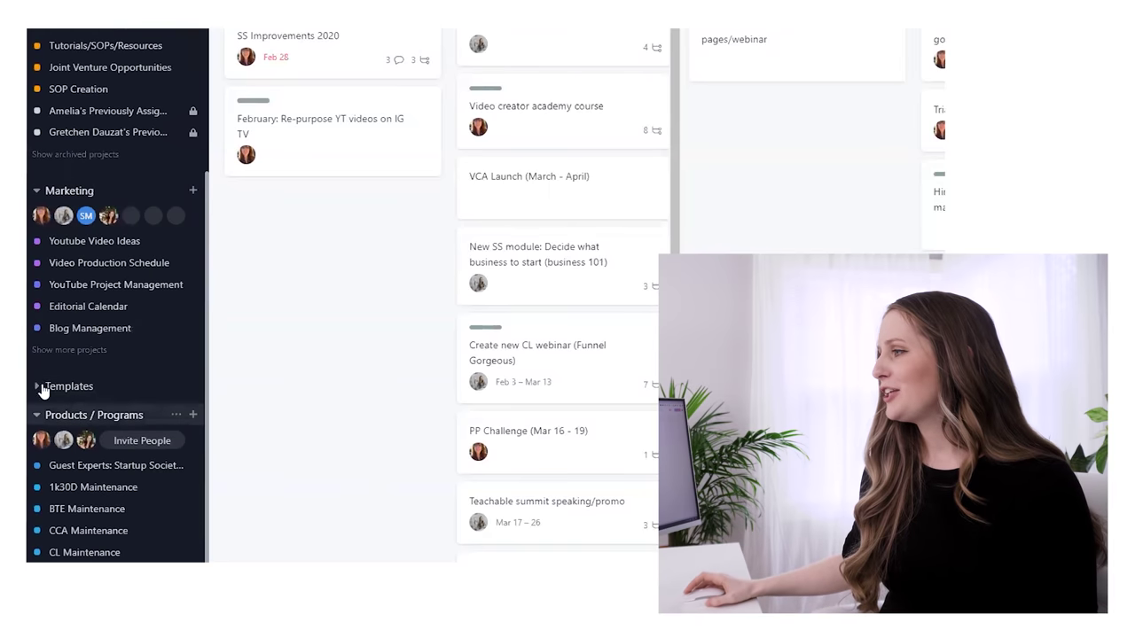
pyautogui.click(146, 266)
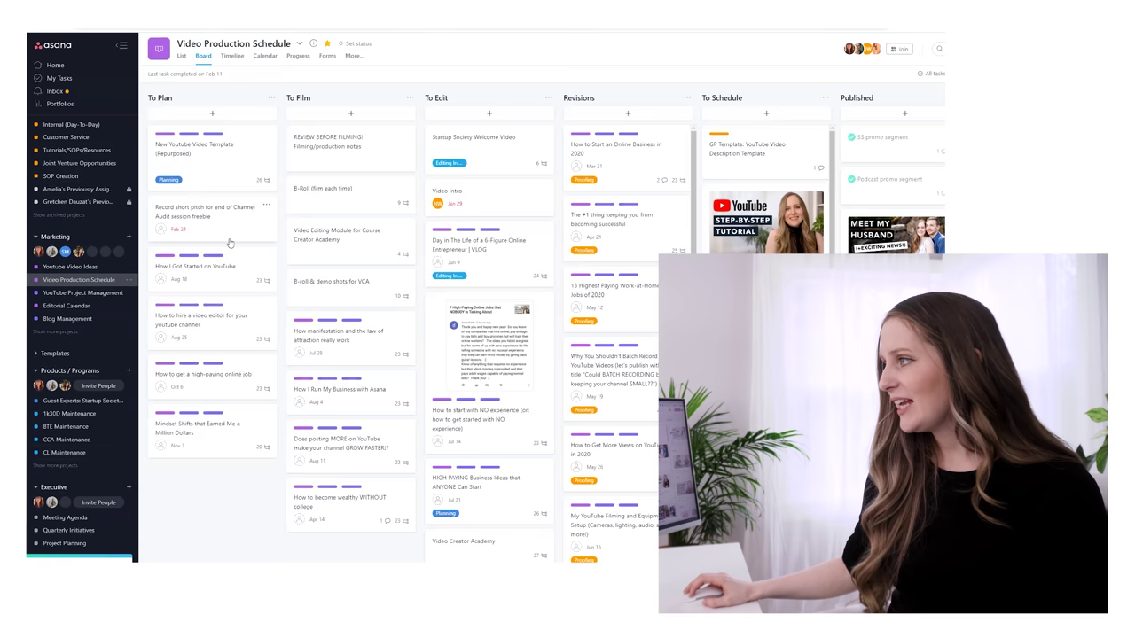
# - Move the How I Got Started on YouTube card through To Film, To Edit, Revisions, To Schedule, Published, then back to To Plan
pyautogui.moveTo(200, 277); pyautogui.dragTo(343, 154)
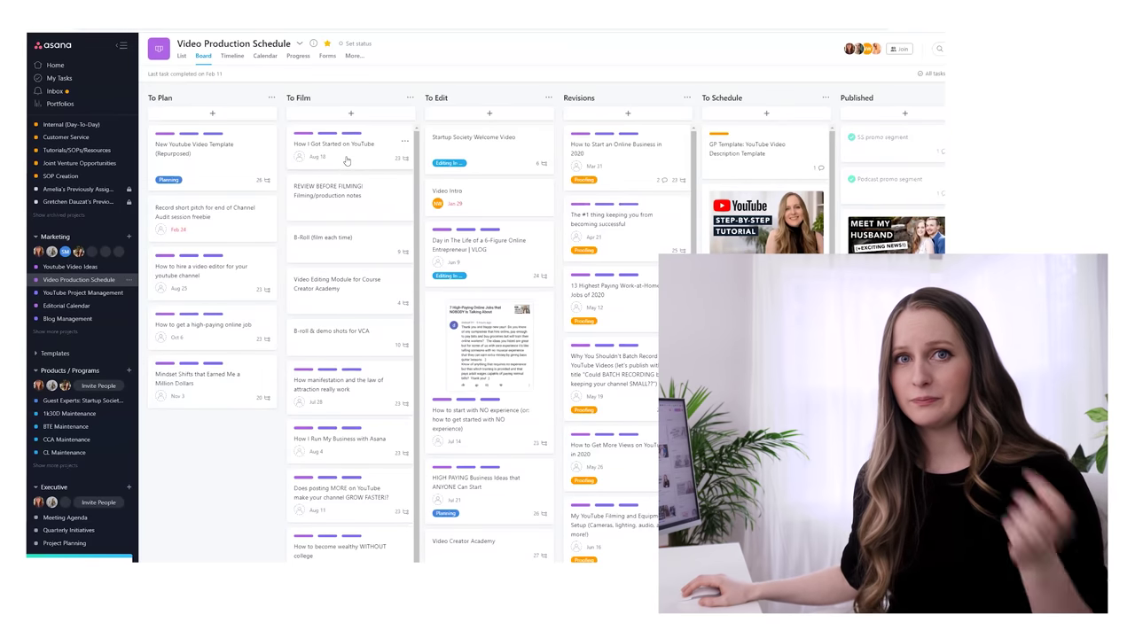
pyautogui.moveTo(329, 155); pyautogui.dragTo(470, 159)
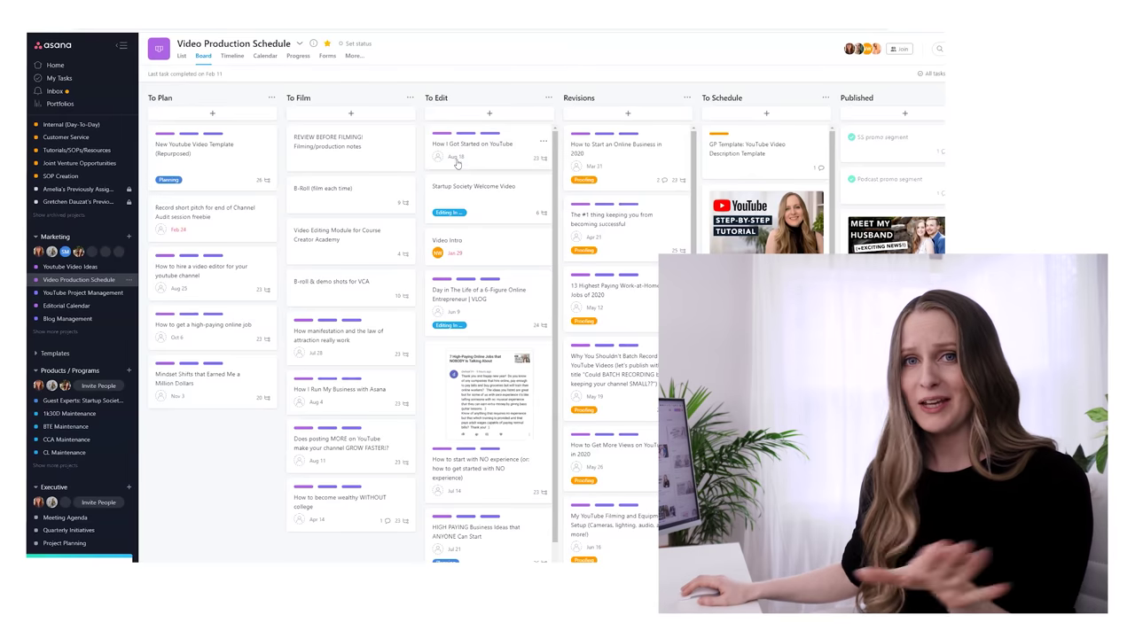
pyautogui.moveTo(494, 145); pyautogui.dragTo(608, 158)
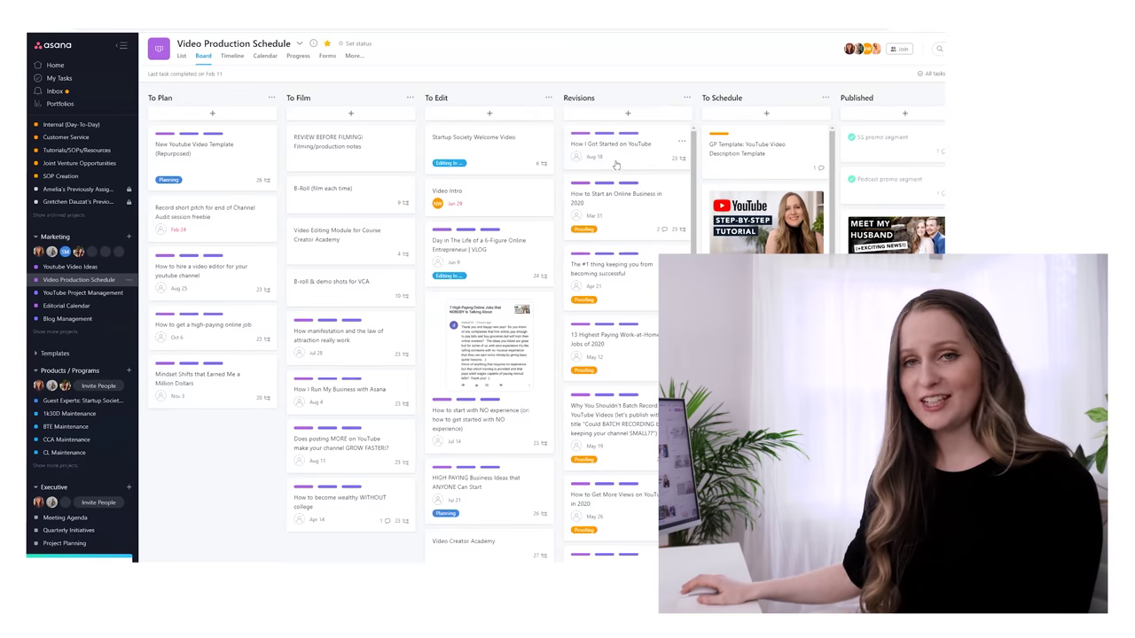
pyautogui.moveTo(645, 137); pyautogui.dragTo(751, 162)
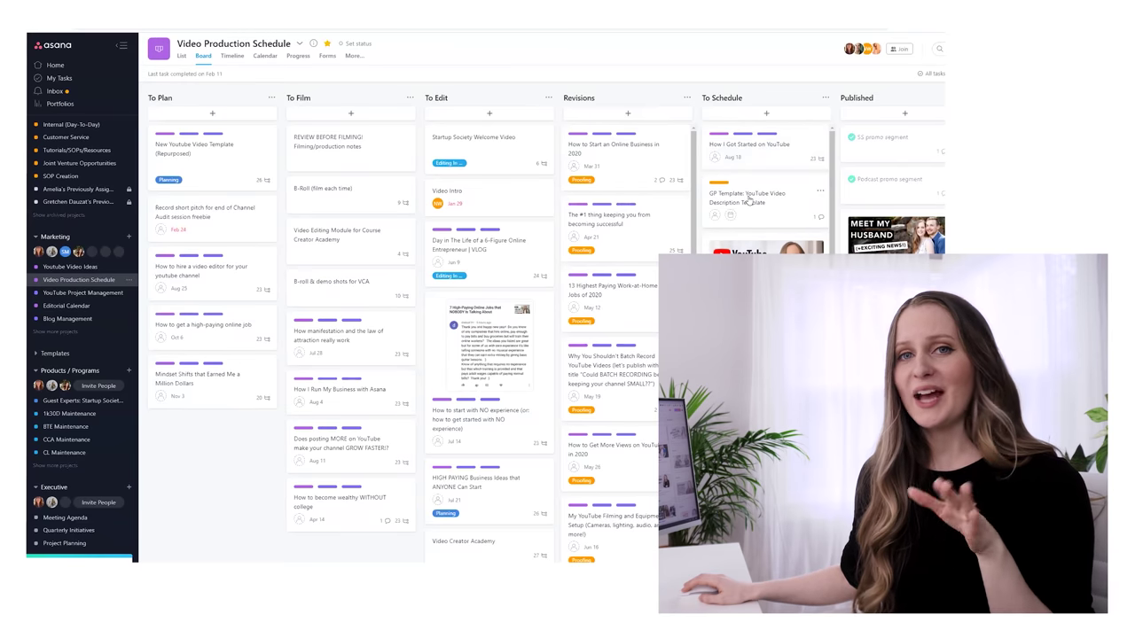
pyautogui.moveTo(764, 156); pyautogui.dragTo(906, 162)
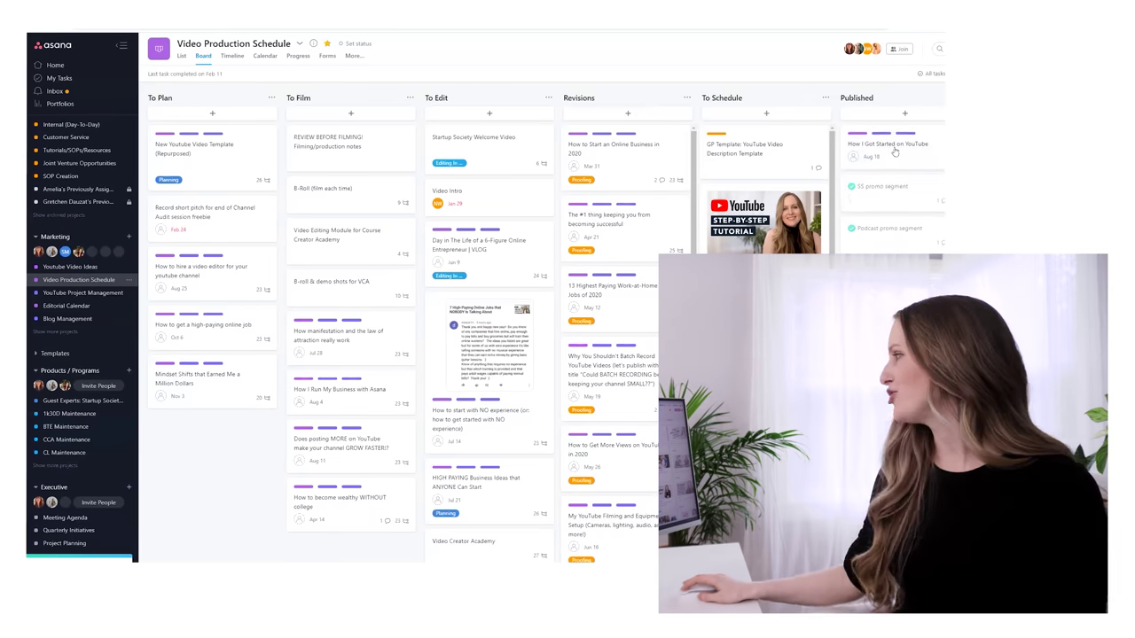
pyautogui.moveTo(896, 152); pyautogui.dragTo(197, 272)
# - Open the How I Got Started on YouTube task, scroll through its description, then close it
pyautogui.click(196, 268)
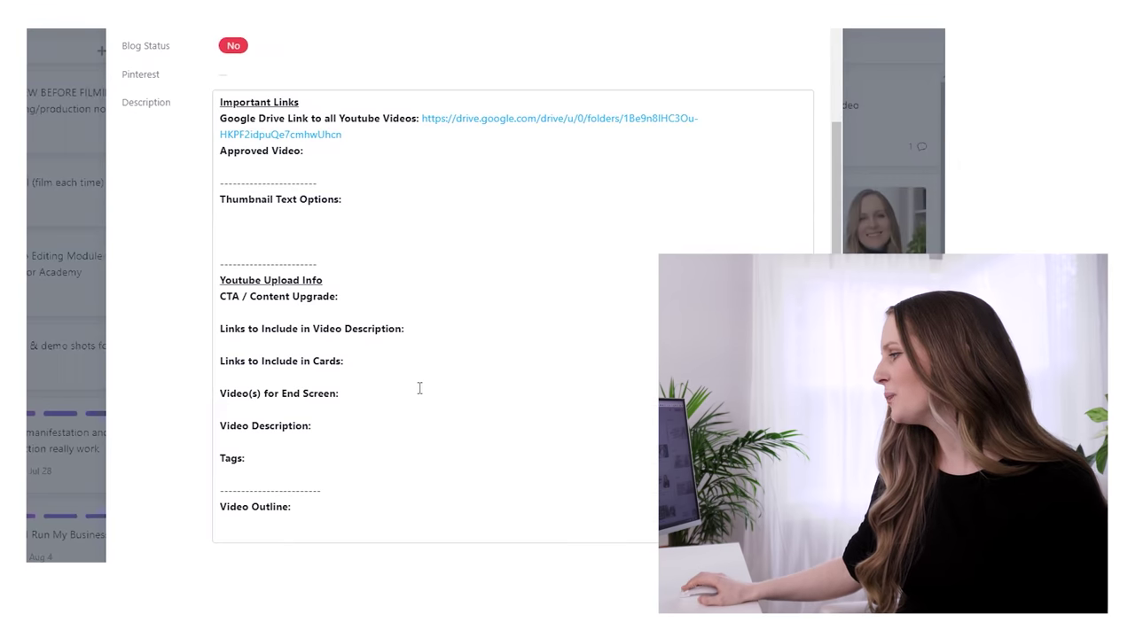
pyautogui.scroll(-3, 417, 387)
pyautogui.scroll(-3, 314, 210)
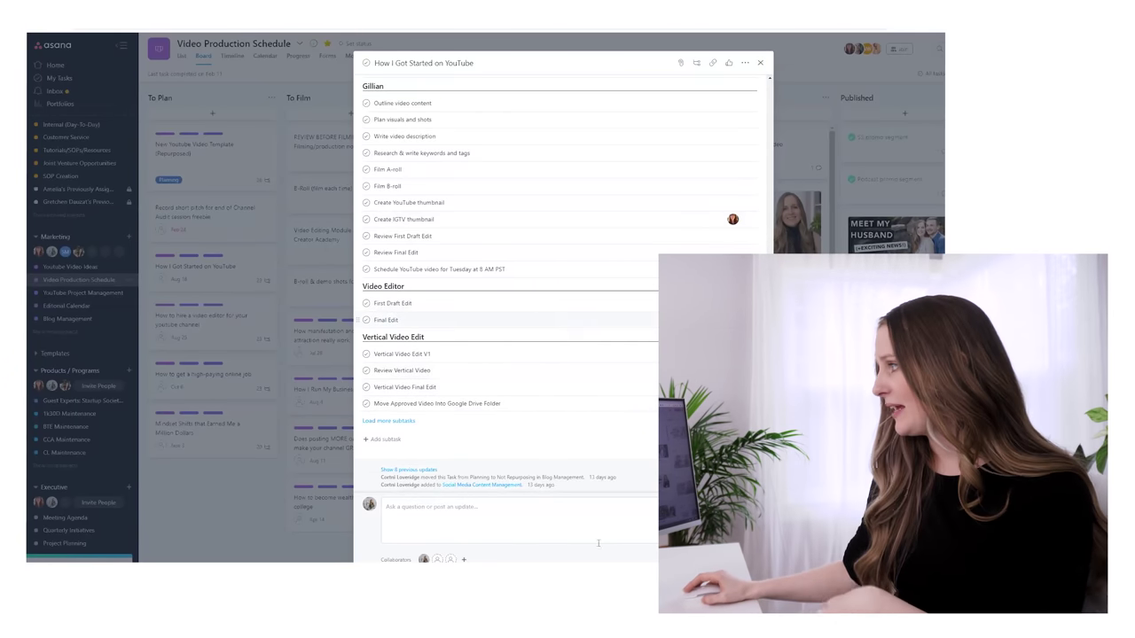
pyautogui.click(272, 365)
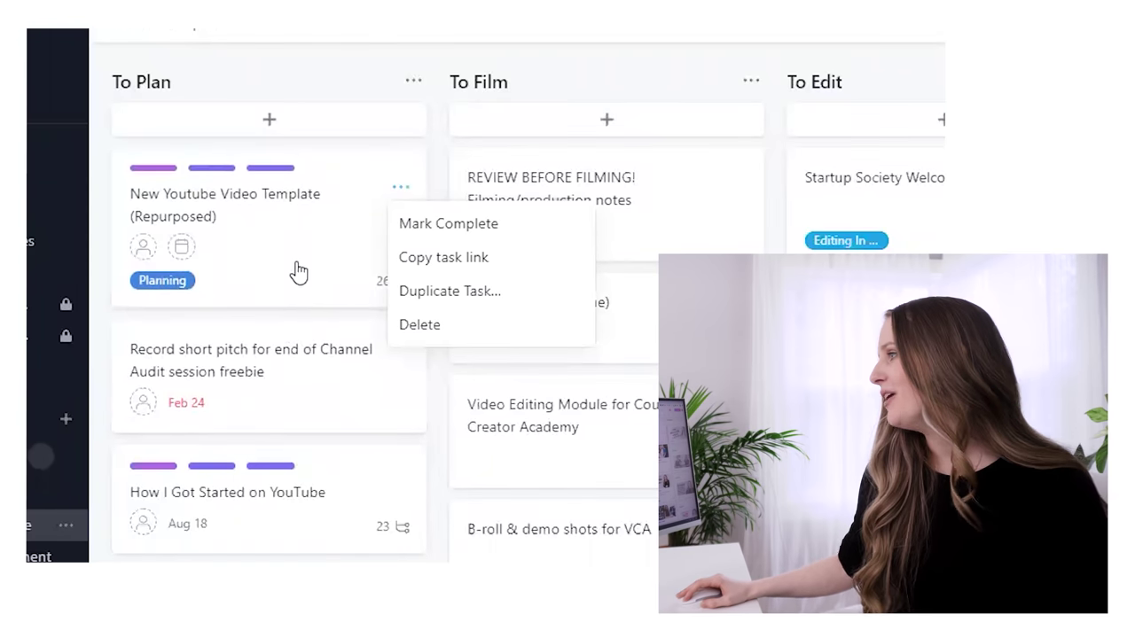
# - Duplicate the New Youtube Video Template (Repurposed) task under the name 'YouTube video'
pyautogui.click(445, 293)
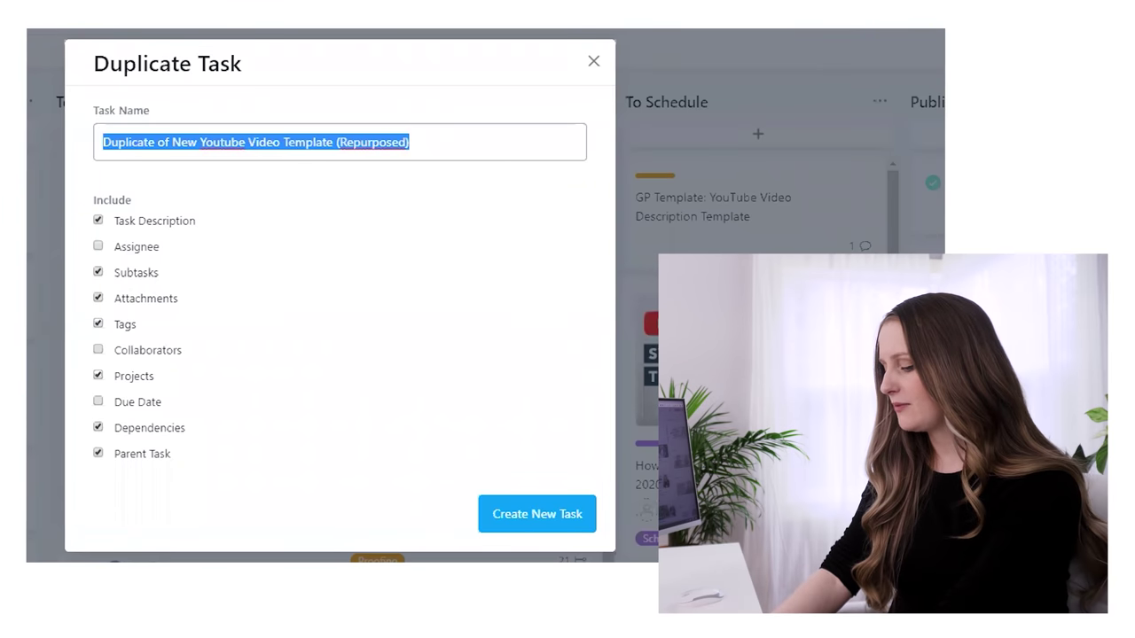
pyautogui.write('YouTube video')
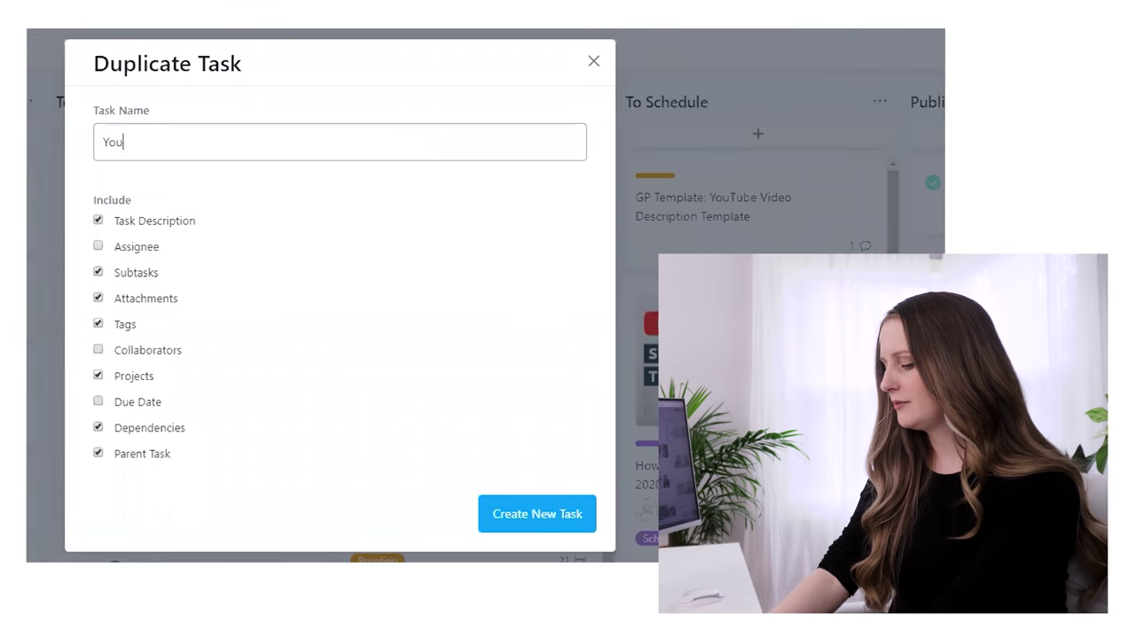
pyautogui.click(537, 514)
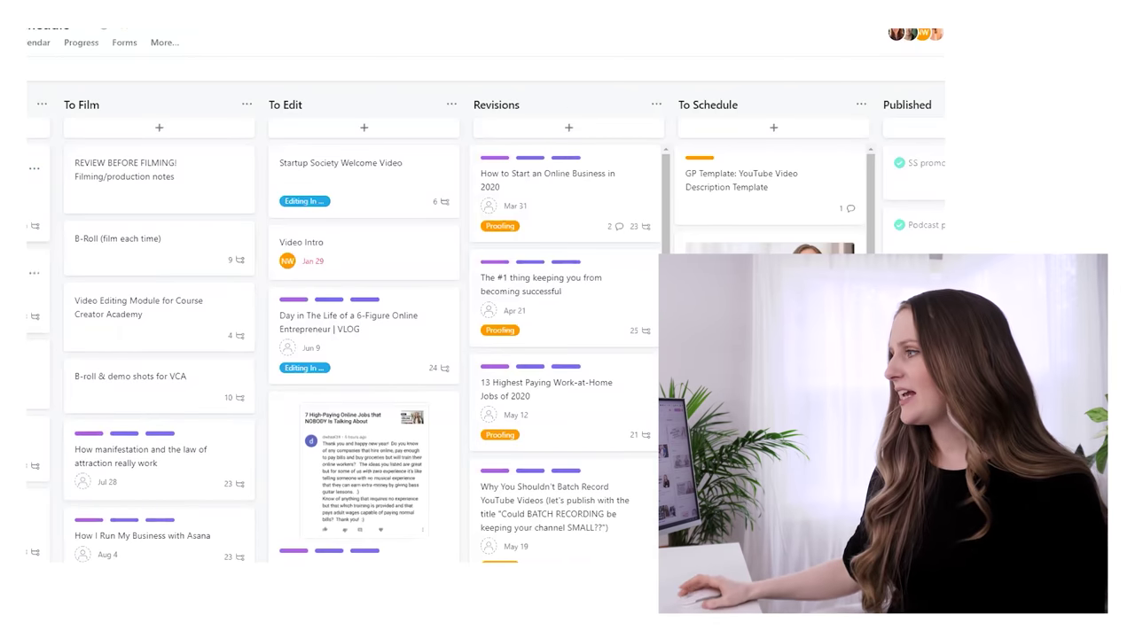
# - Scroll through the YouTube video task's subtasks and back up, then close the task
pyautogui.scroll(-5, 572, 379)
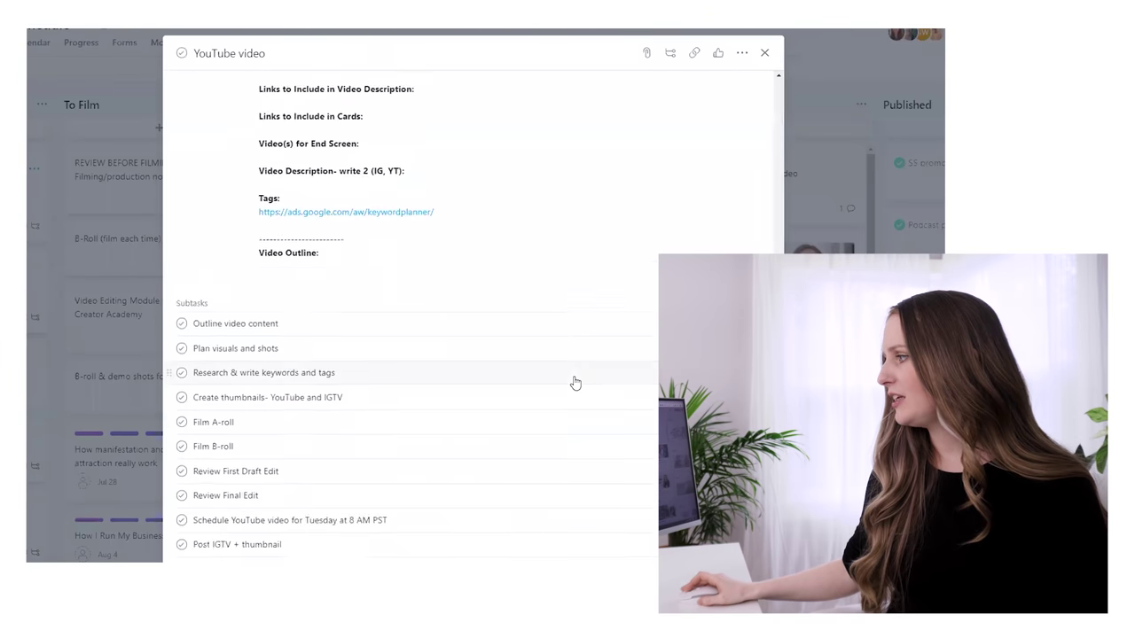
pyautogui.scroll(8, 575, 382)
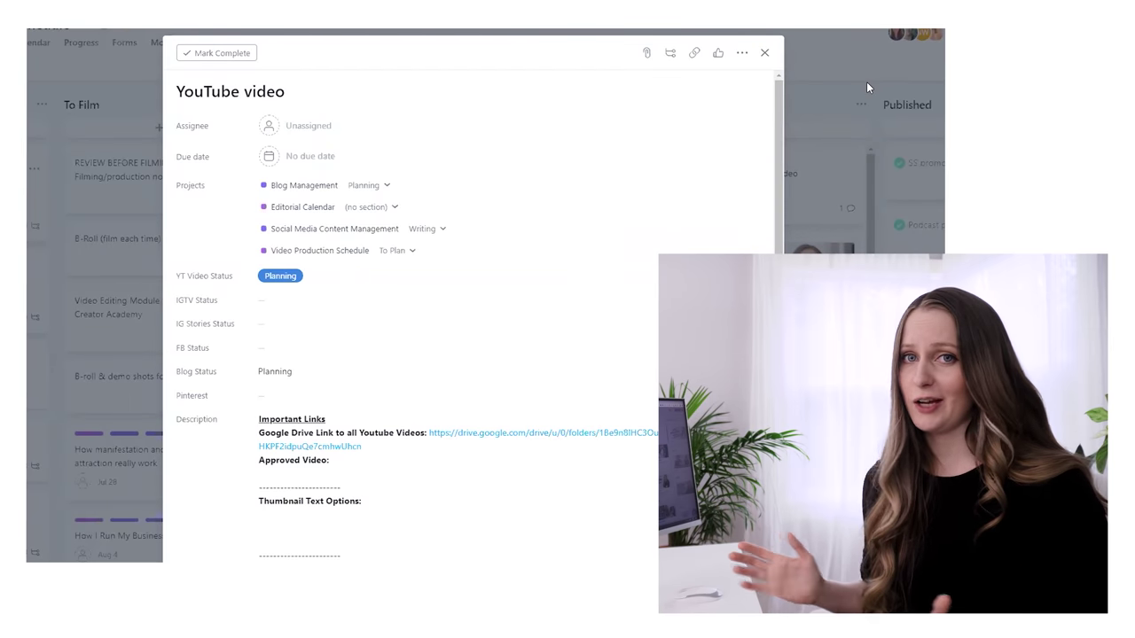
pyautogui.click(764, 53)
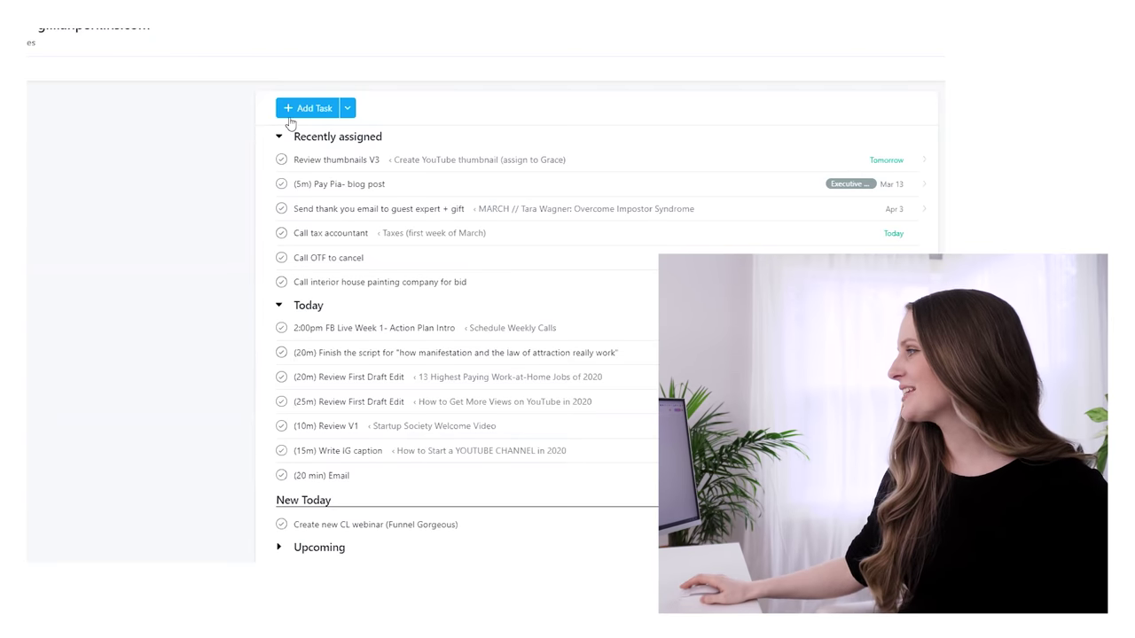
# - Create a new task named 'Project' with the description 'Info'
pyautogui.click(309, 110)
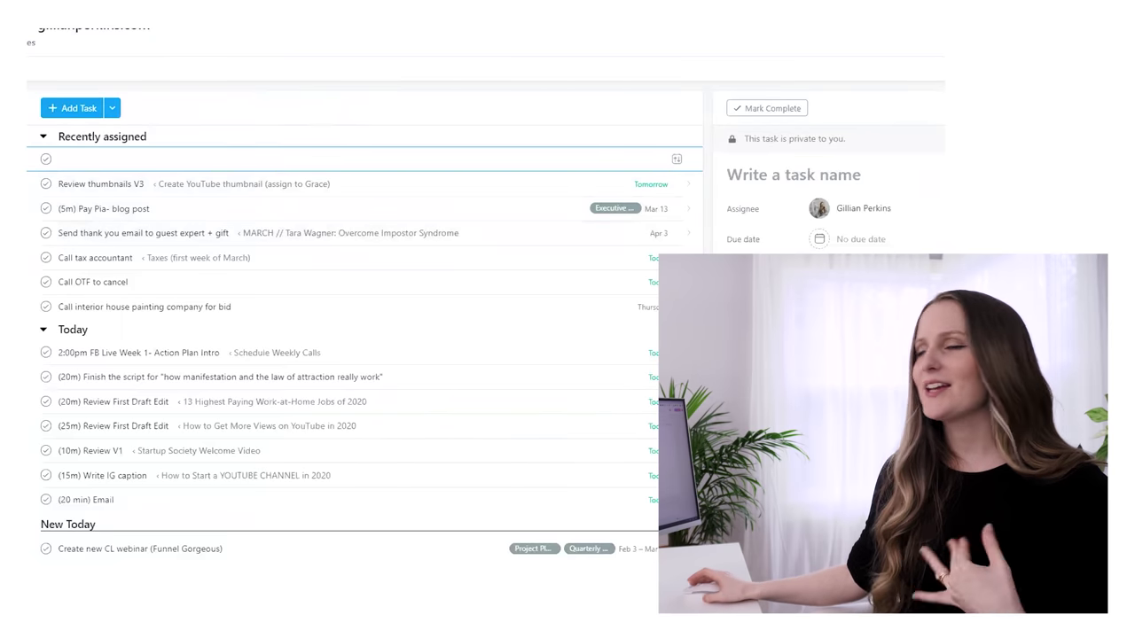
pyautogui.click(866, 175)
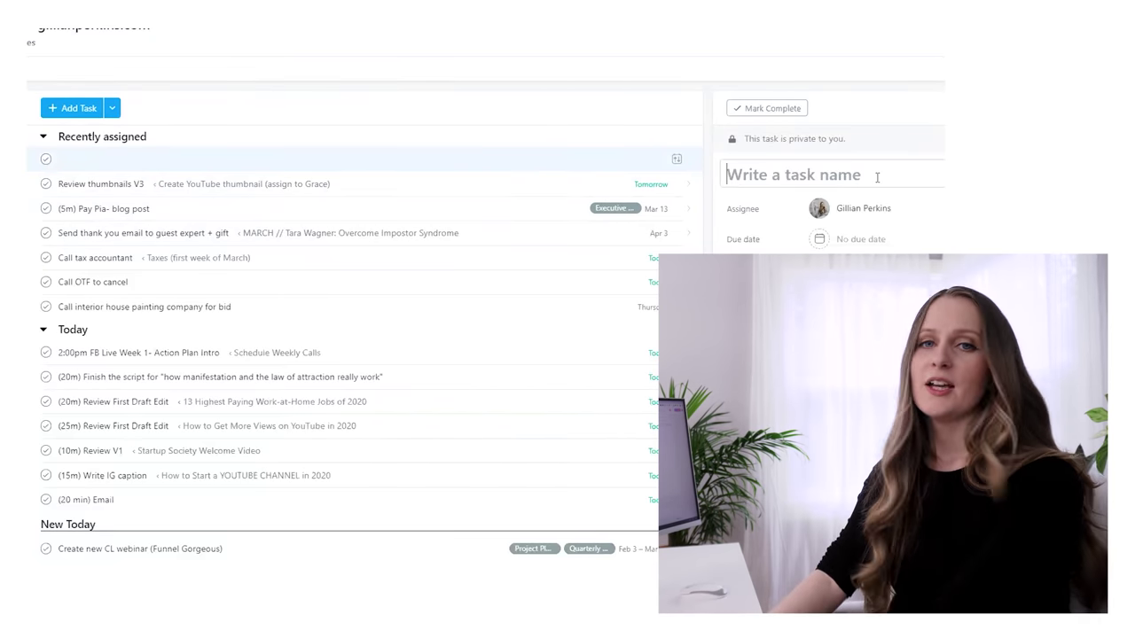
pyautogui.write('Project')
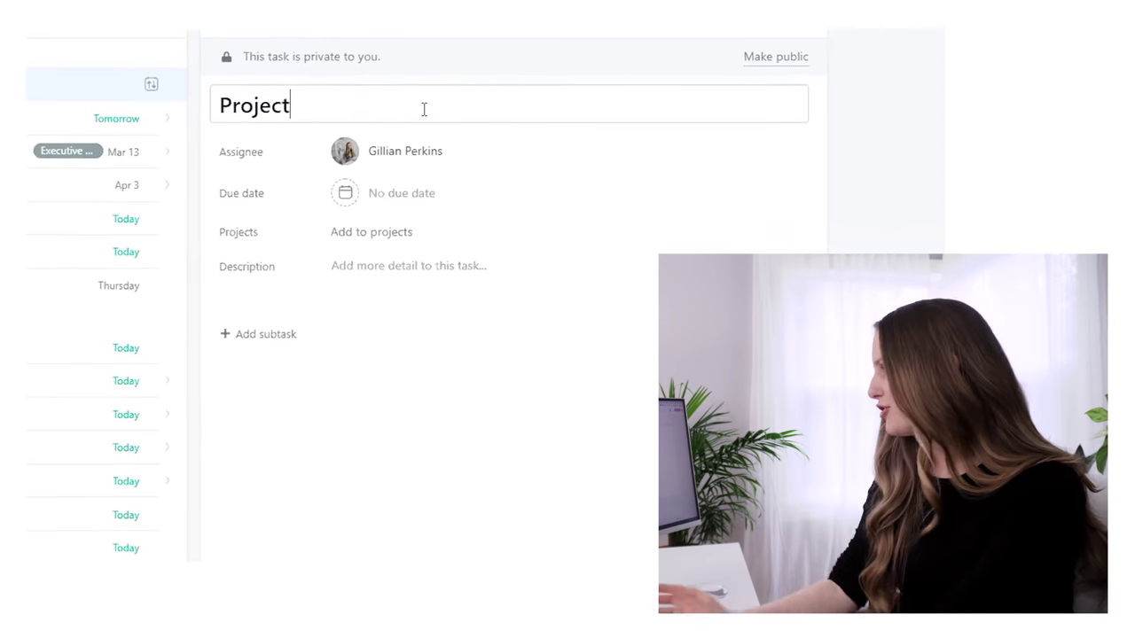
pyautogui.click(383, 264)
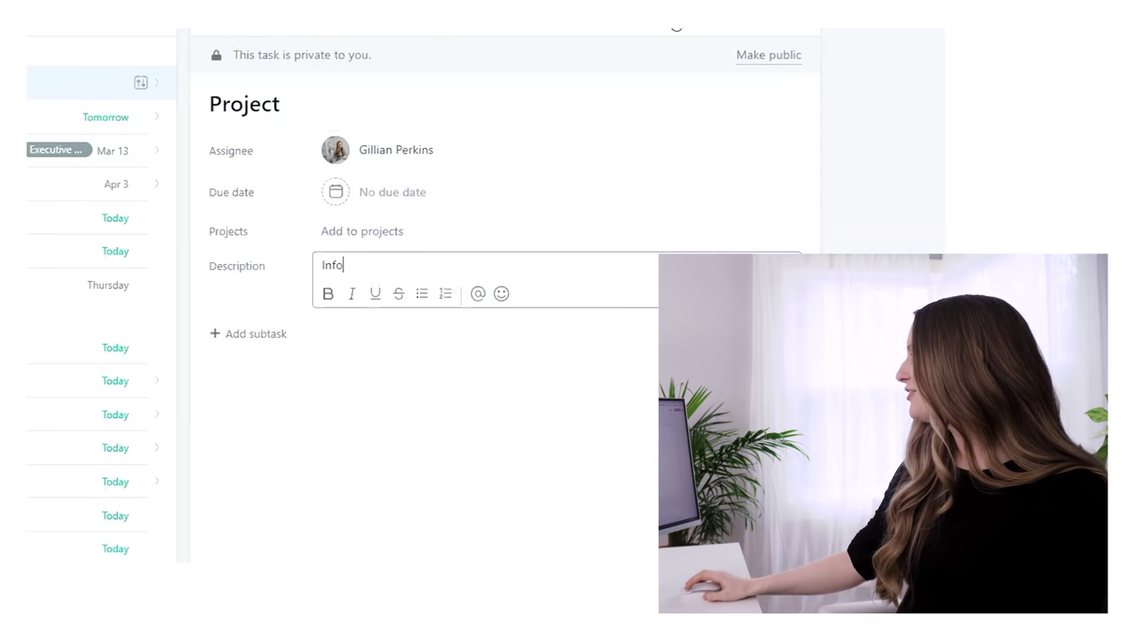
# - Add subtasks Plan the project, Create designs, Organize designs and Publish designs
pyautogui.click(675, 27)
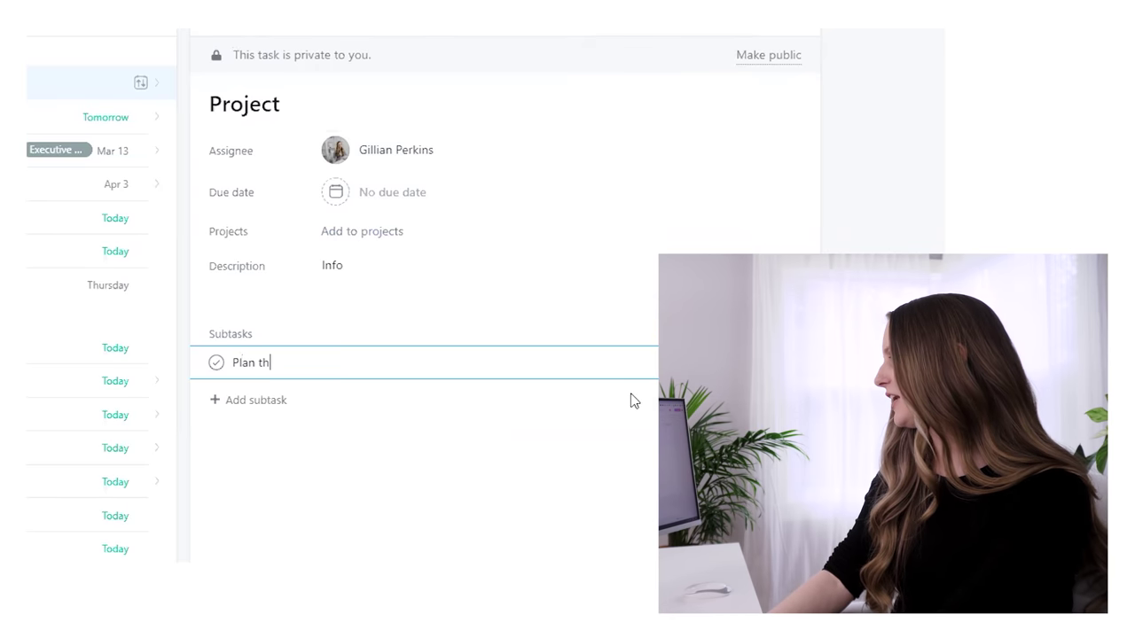
pyautogui.press('Return')
pyautogui.write('Create designs')
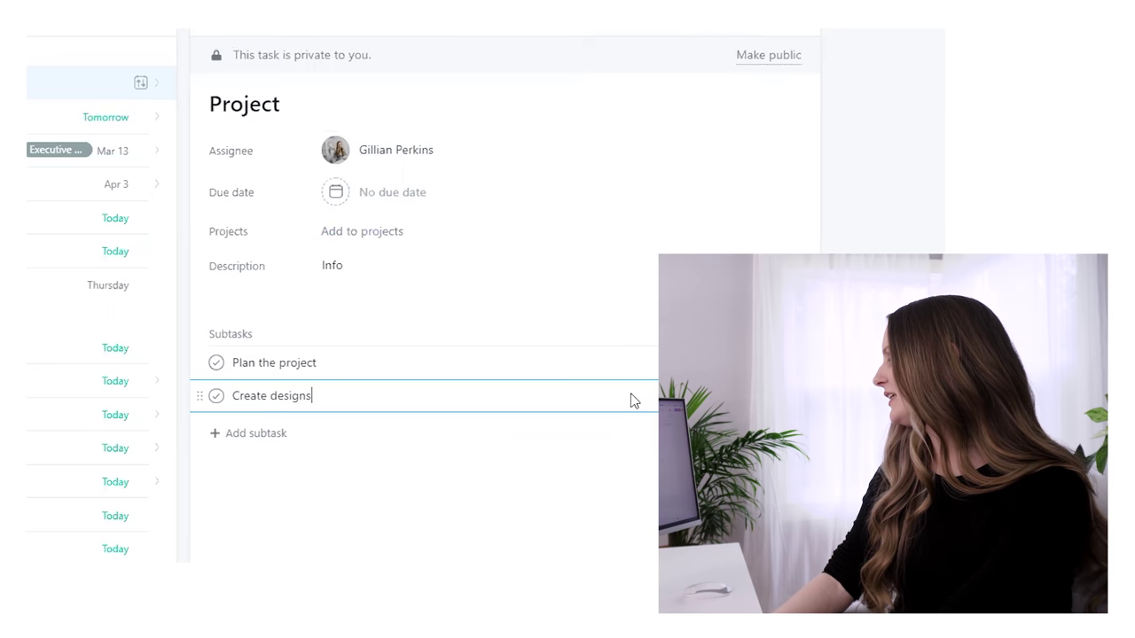
pyautogui.press('Return')
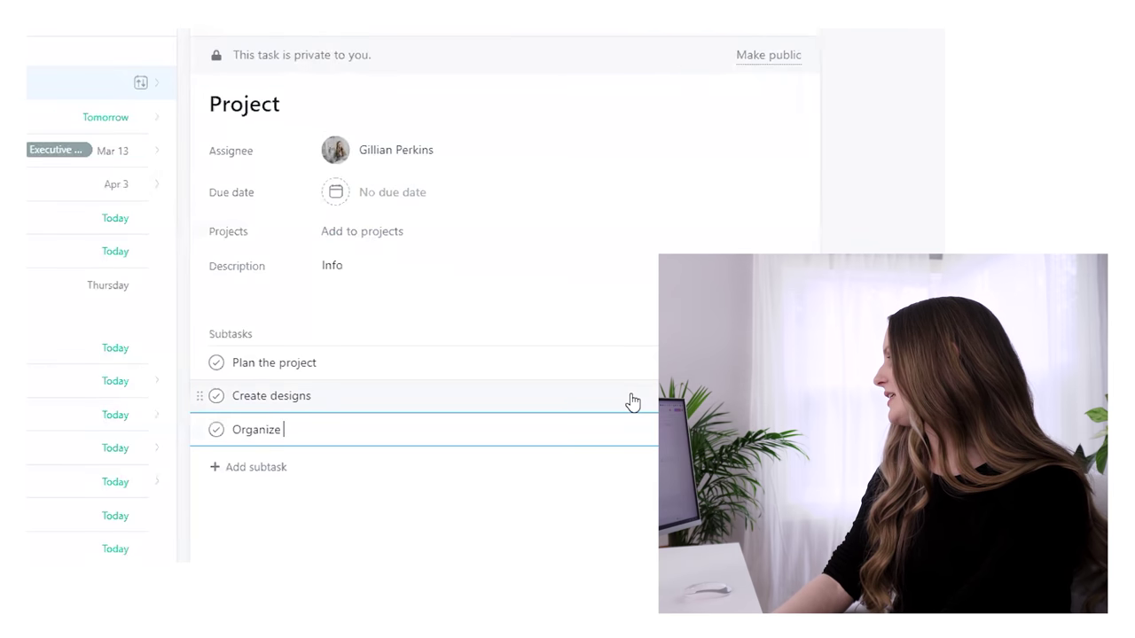
pyautogui.write('Organize designs')
pyautogui.press('Return')
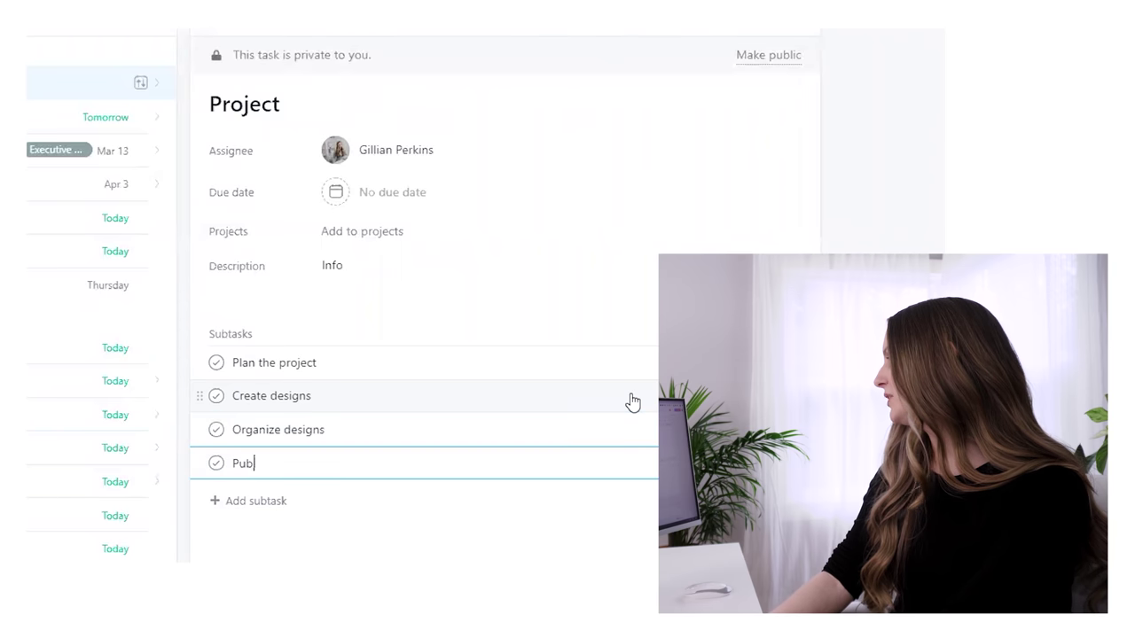
pyautogui.write('Publish design')
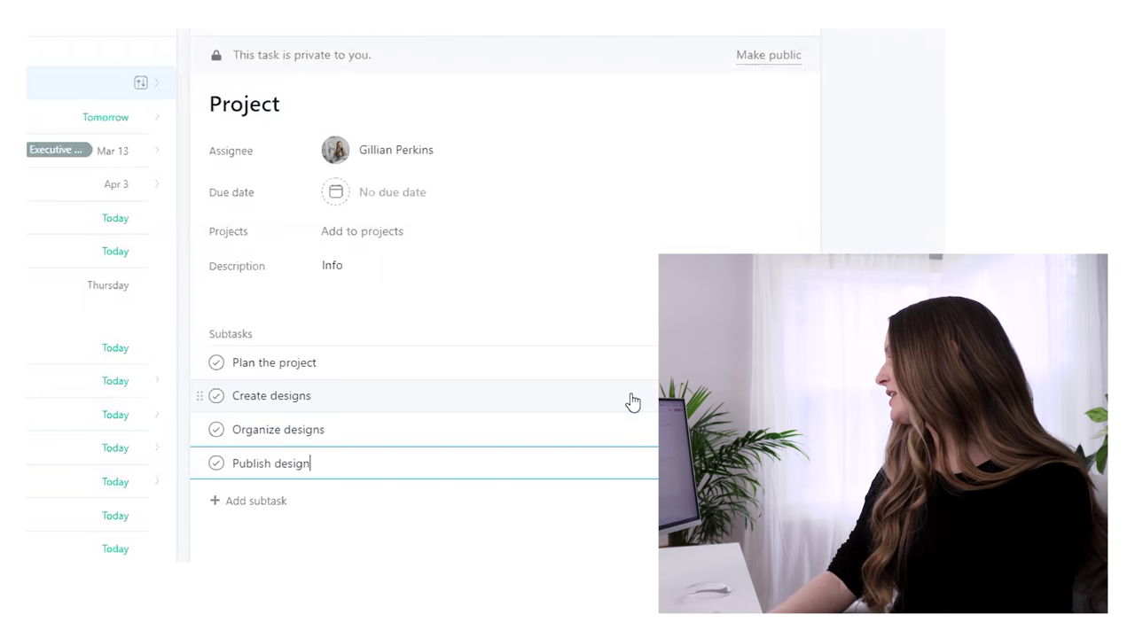
pyautogui.write('s')
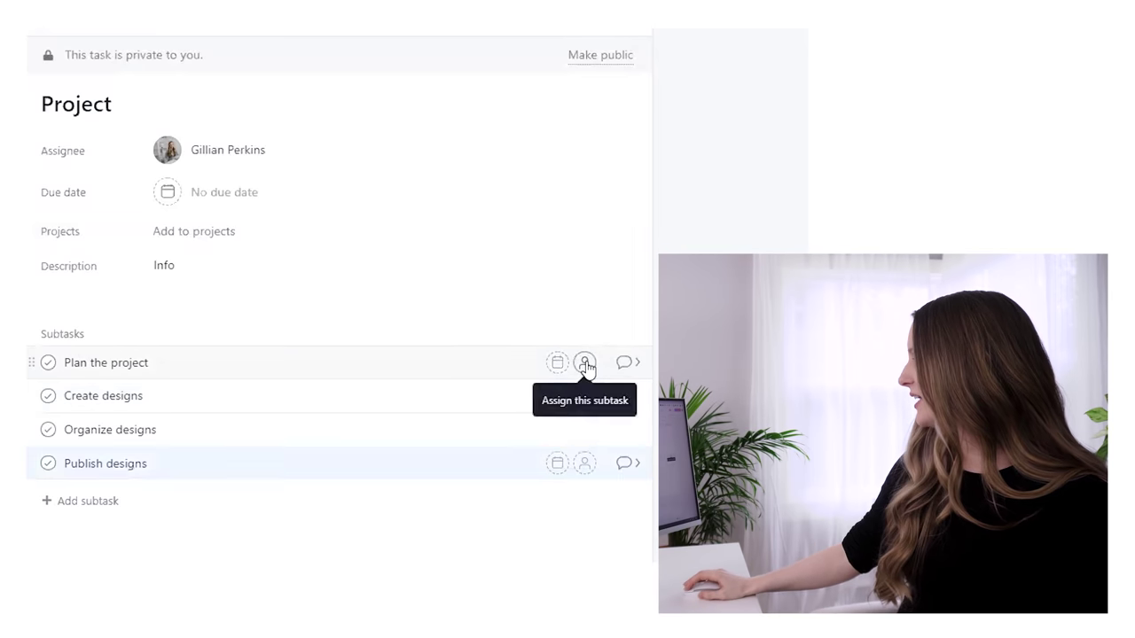
# - Assign Plan the project to yourself, due tomorrow, then start assigning Create designs
pyautogui.click(585, 363)
pyautogui.click(532, 428)
pyautogui.click(556, 364)
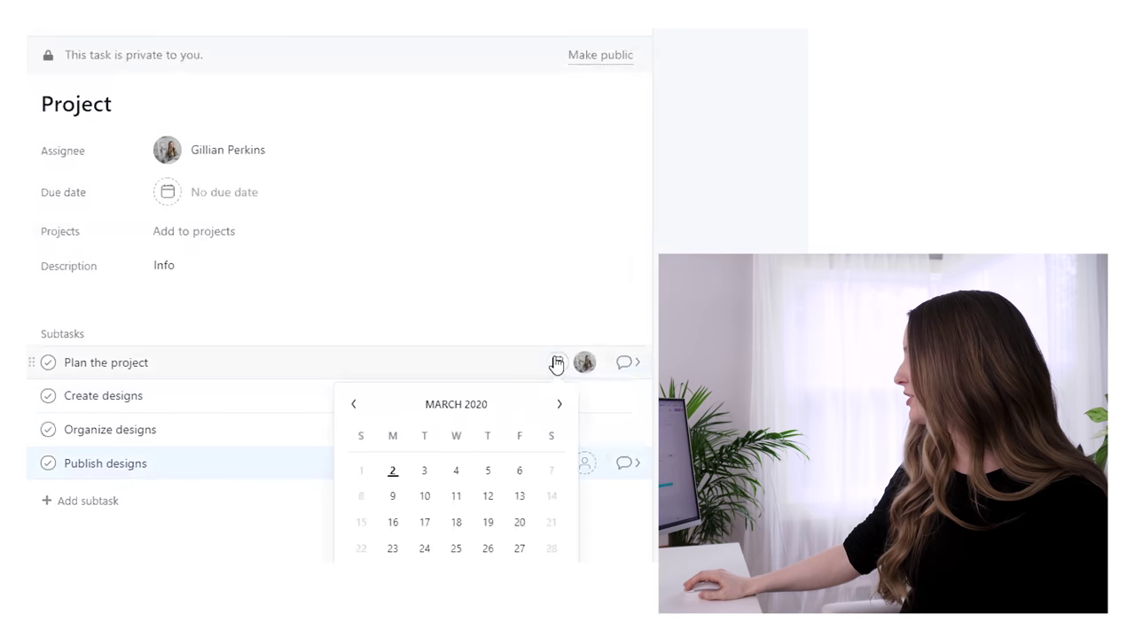
pyautogui.click(396, 470)
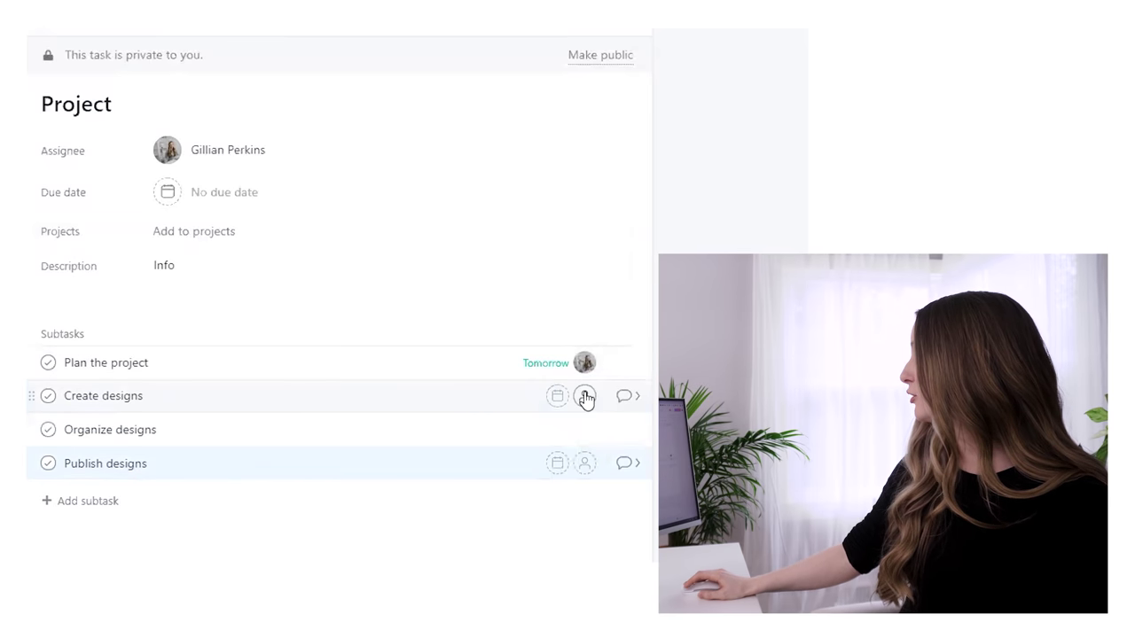
pyautogui.click(585, 396)
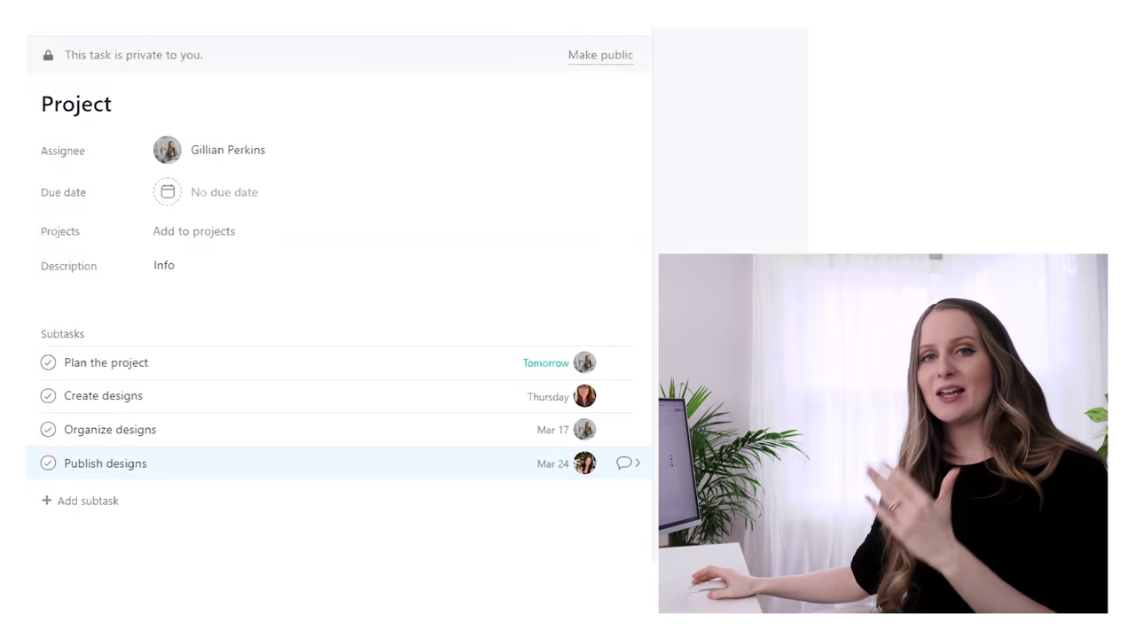
pyautogui.click(150, 270)
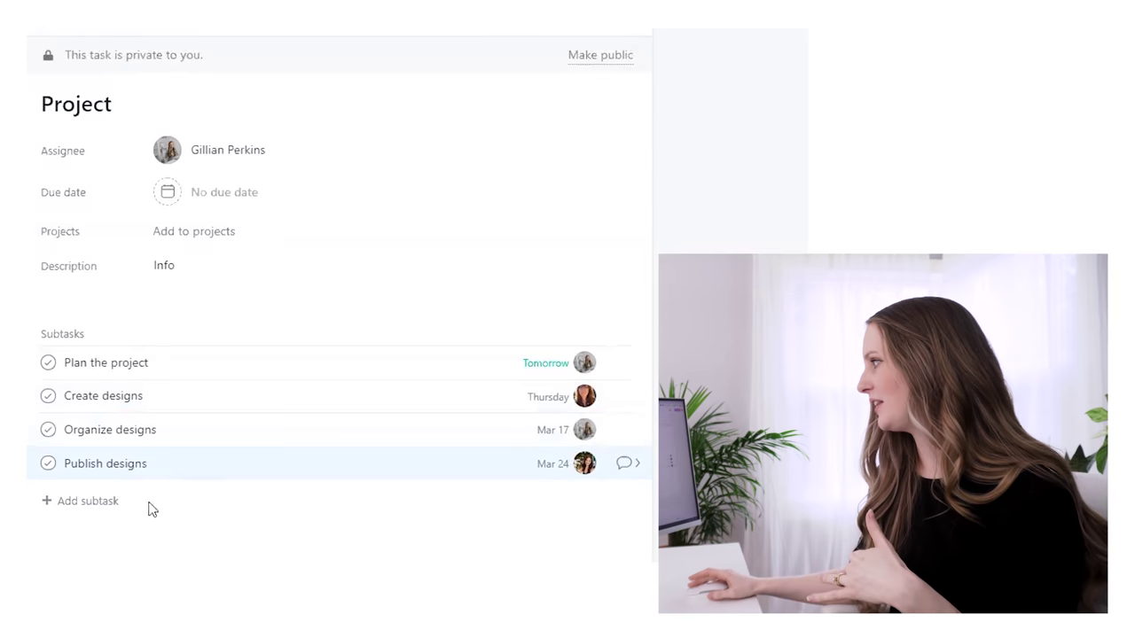
# - Add a 'links' line below Info in the description and begin attaching a file
pyautogui.click(225, 261)
pyautogui.press('Return')
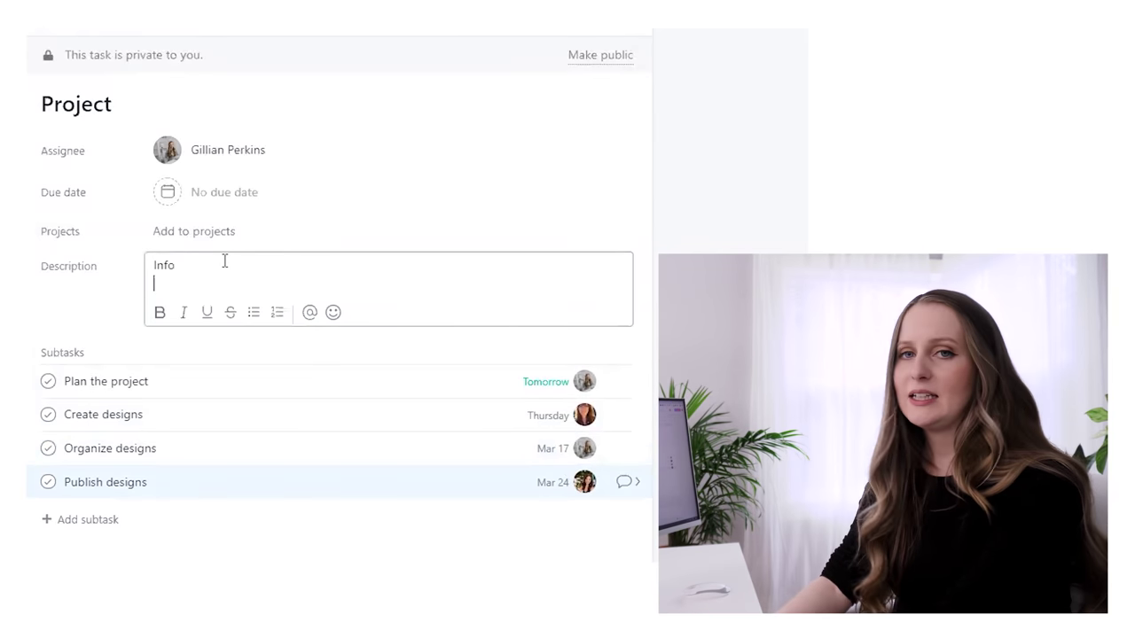
pyautogui.press('Return')
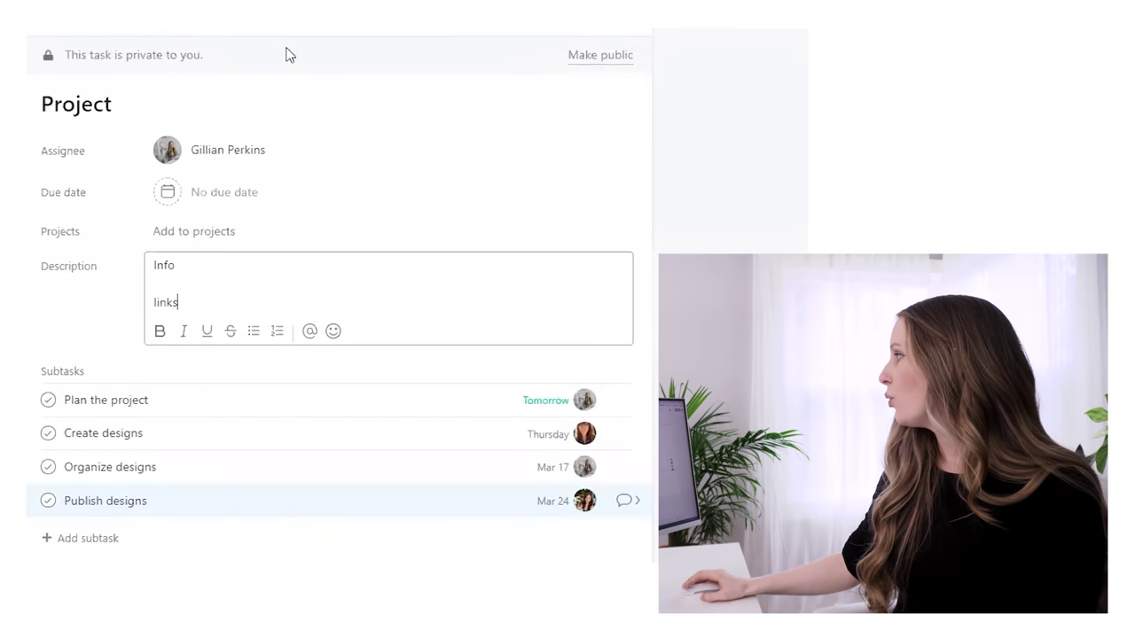
pyautogui.click(465, 22)
pyautogui.click(355, 76)
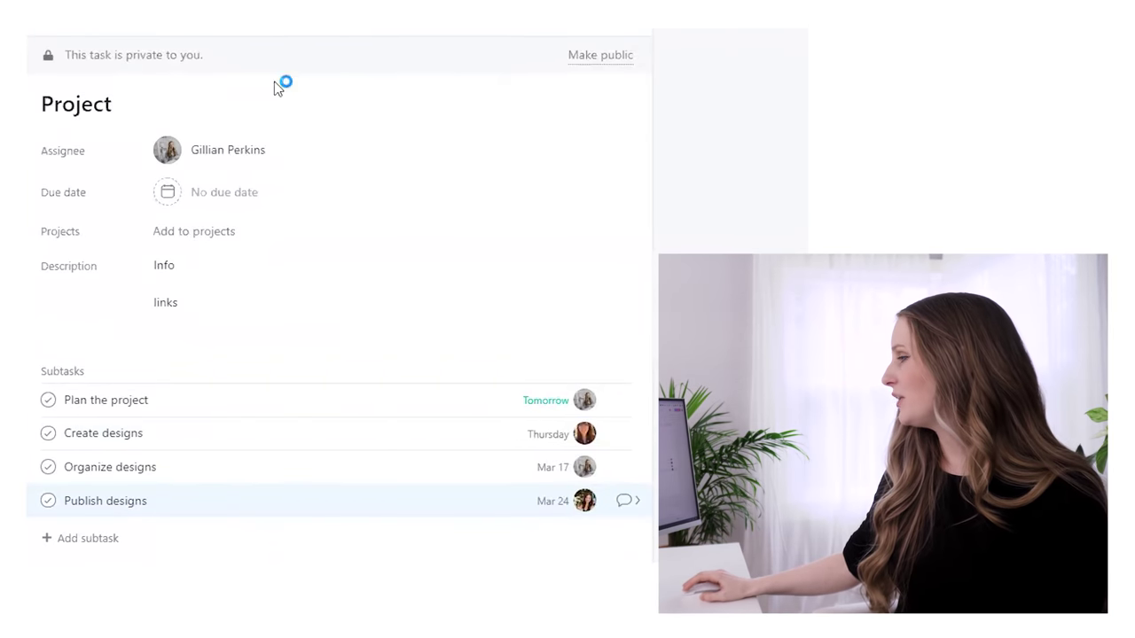